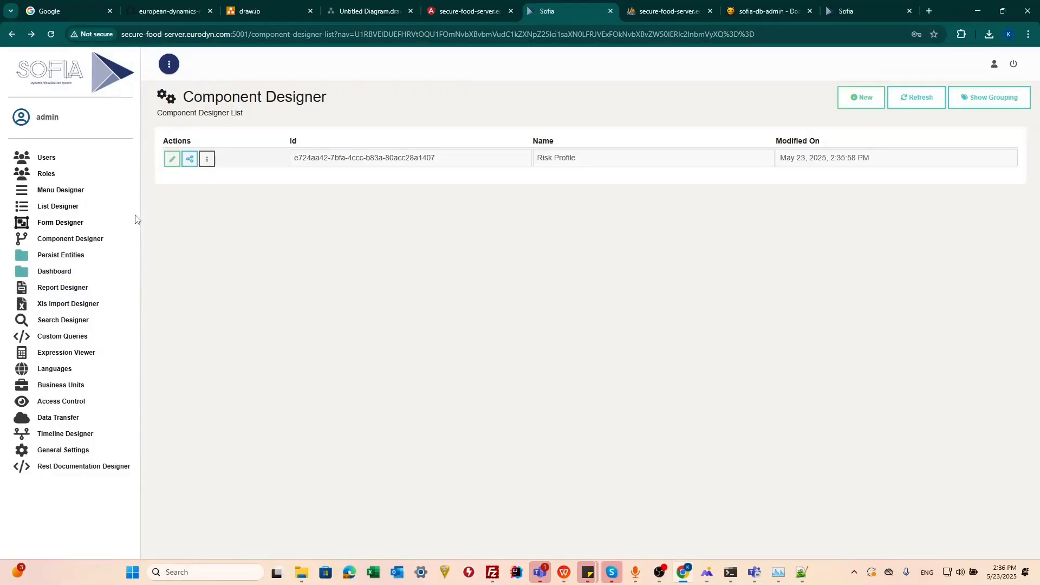
Create a new list named Risk Profile in the List Designer and assign the Risk Profile component to it.
{"action": "left_click", "coordinate": [80, 208]}
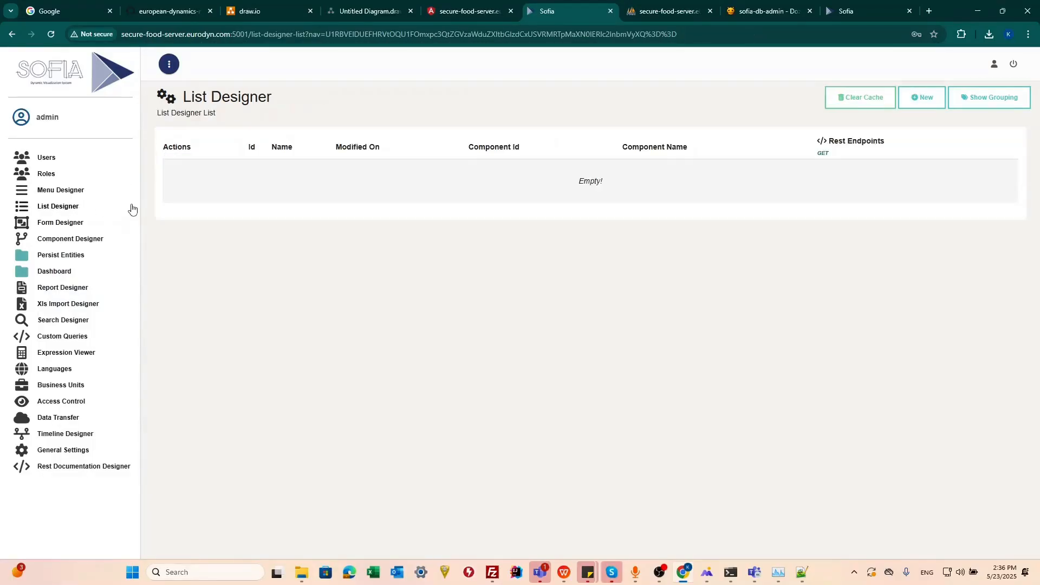
{"action": "left_click", "coordinate": [922, 106]}
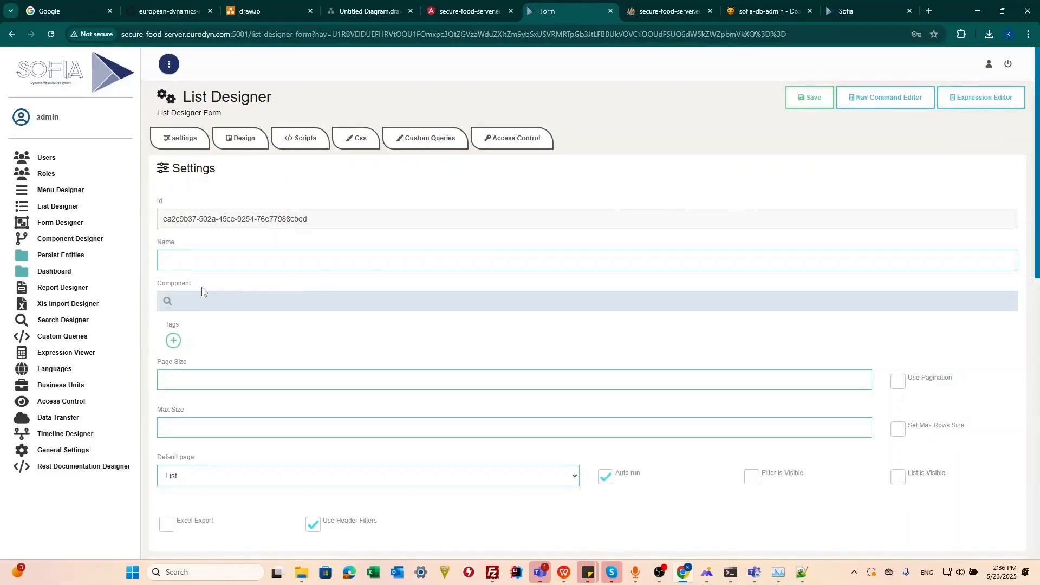
{"action": "left_click", "coordinate": [466, 255]}
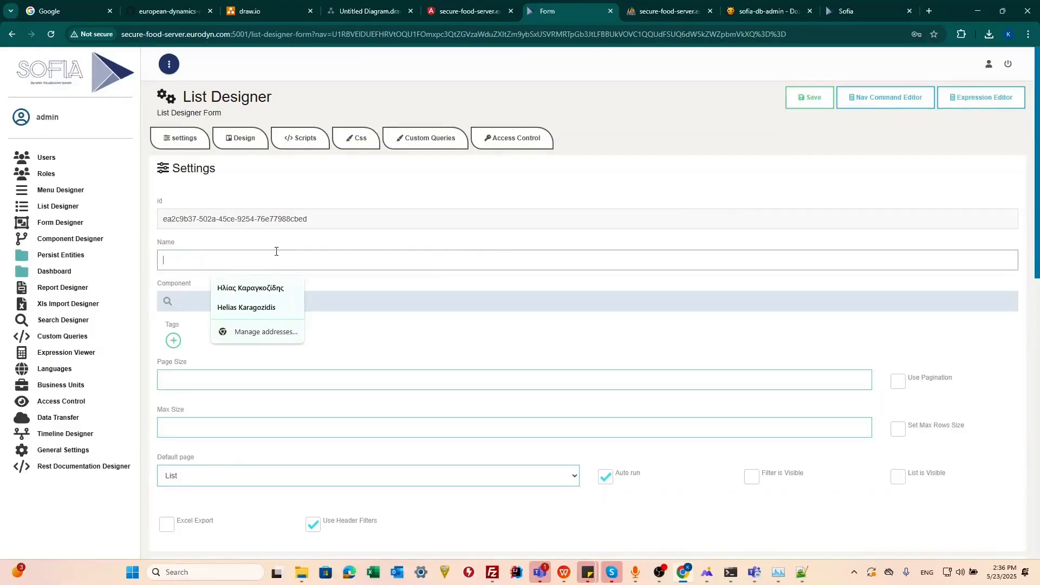
{"action": "type", "text": "Risk Profile"}
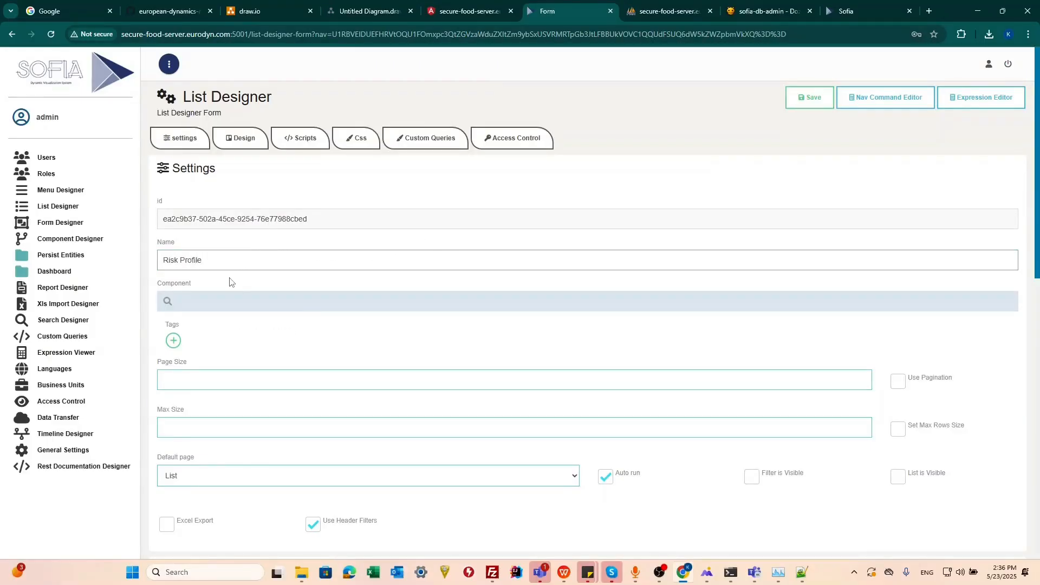
{"action": "left_click", "coordinate": [269, 298]}
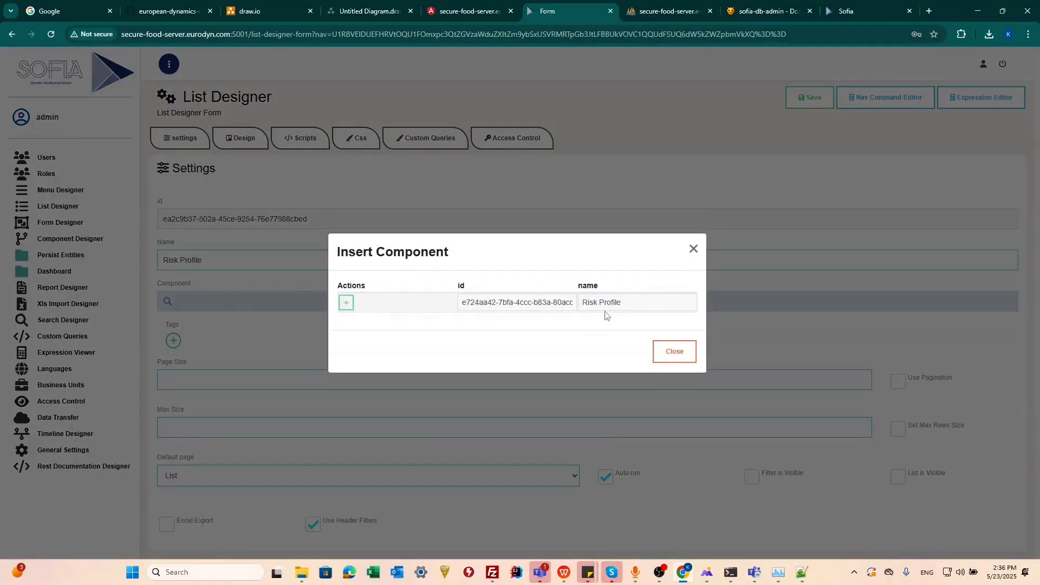
{"action": "left_click", "coordinate": [348, 306]}
Copy the list name Risk Profile into the header title.
{"action": "scroll", "coordinate": [336, 310], "scroll_direction": "down", "scroll_amount": 2}
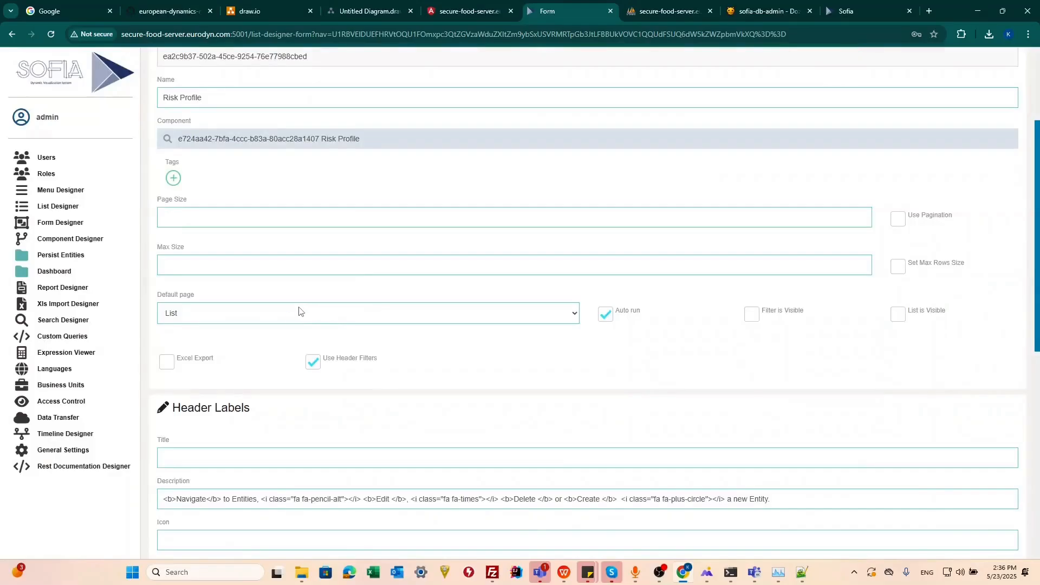
{"action": "scroll", "coordinate": [271, 307], "scroll_direction": "up", "scroll_amount": 1}
{"action": "left_click_drag", "start_coordinate": [205, 207], "coordinate": [135, 215]}
{"action": "key", "text": "ctrl+c"}
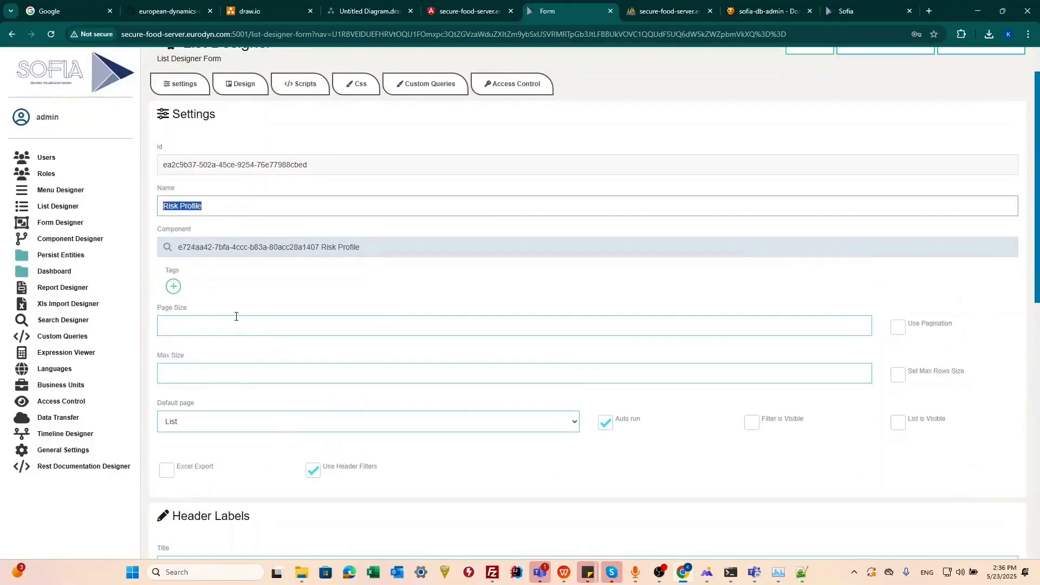
{"action": "scroll", "coordinate": [179, 352], "scroll_direction": "down", "scroll_amount": 4}
{"action": "left_click", "coordinate": [217, 351]}
{"action": "key", "text": "ctrl+v"}
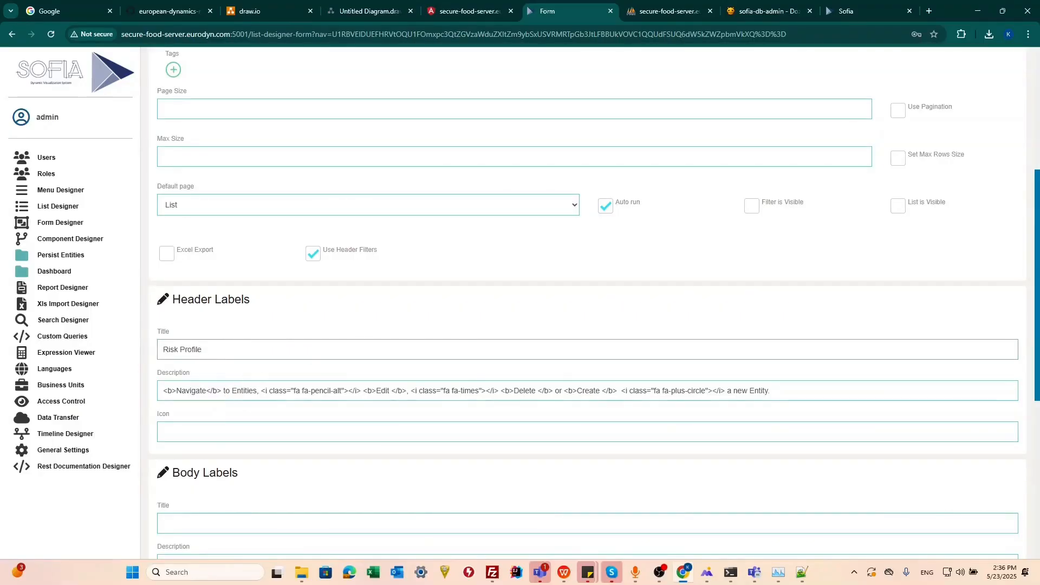
Adapt the header description to navigate to Risk Profiles and create a new Risk Profile, in place of the generic Entity wording.
{"action": "left_click_drag", "start_coordinate": [546, 112], "coordinate": [558, 1]}
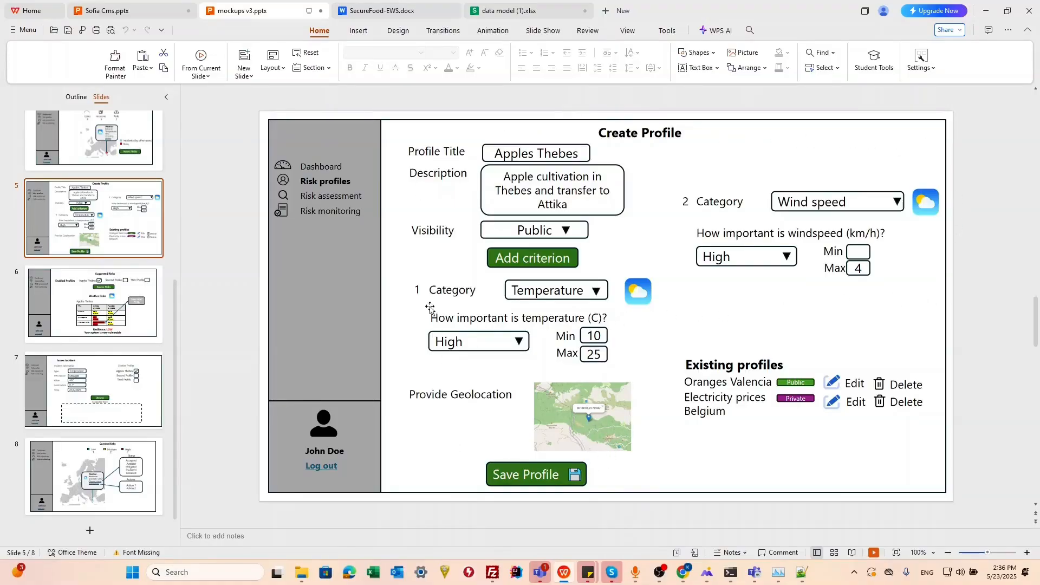
{"action": "left_click_drag", "start_coordinate": [797, 8], "coordinate": [1039, 51]}
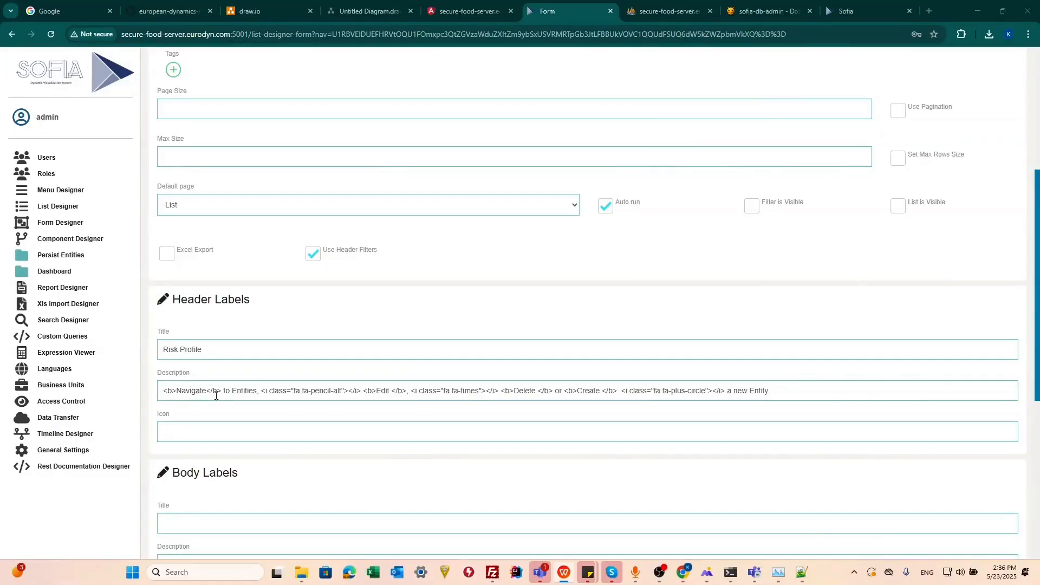
{"action": "double_click", "coordinate": [241, 390]}
{"action": "key", "text": "ctrl+v"}
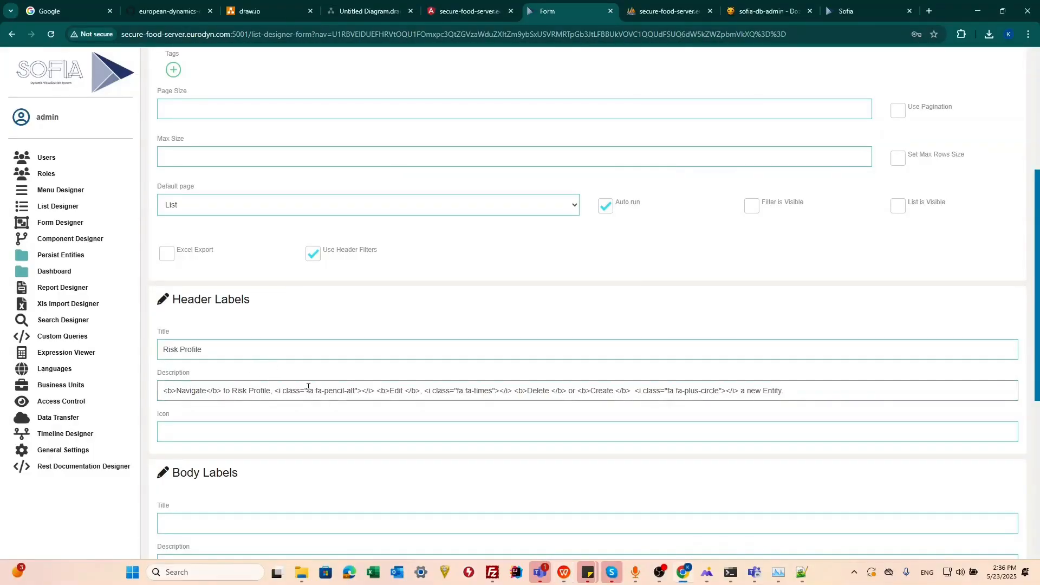
{"action": "type", "text": "s"}
{"action": "left_click_drag", "start_coordinate": [274, 391], "coordinate": [238, 387]}
{"action": "key", "text": "ctrl+c"}
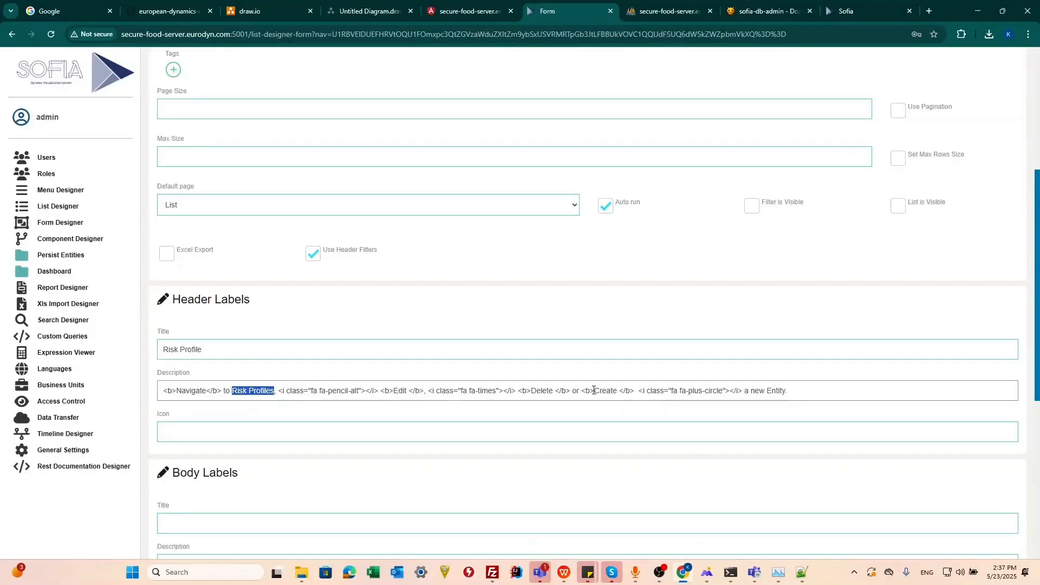
{"action": "double_click", "coordinate": [778, 391]}
{"action": "key", "text": "ctrl+v"}
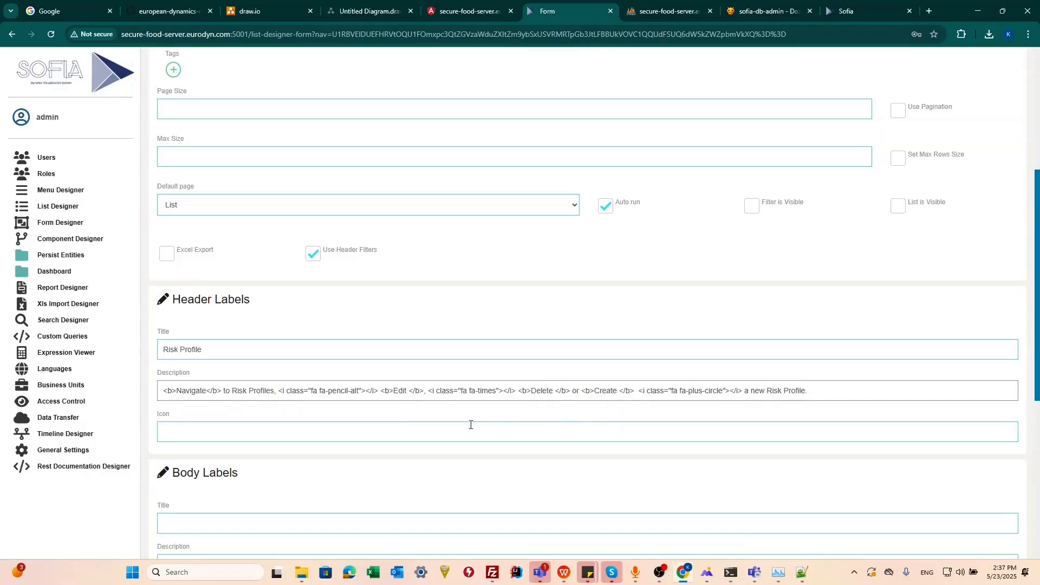
Enter fa-layer as the beginning of the header icon name.
{"action": "left_click", "coordinate": [471, 425]}
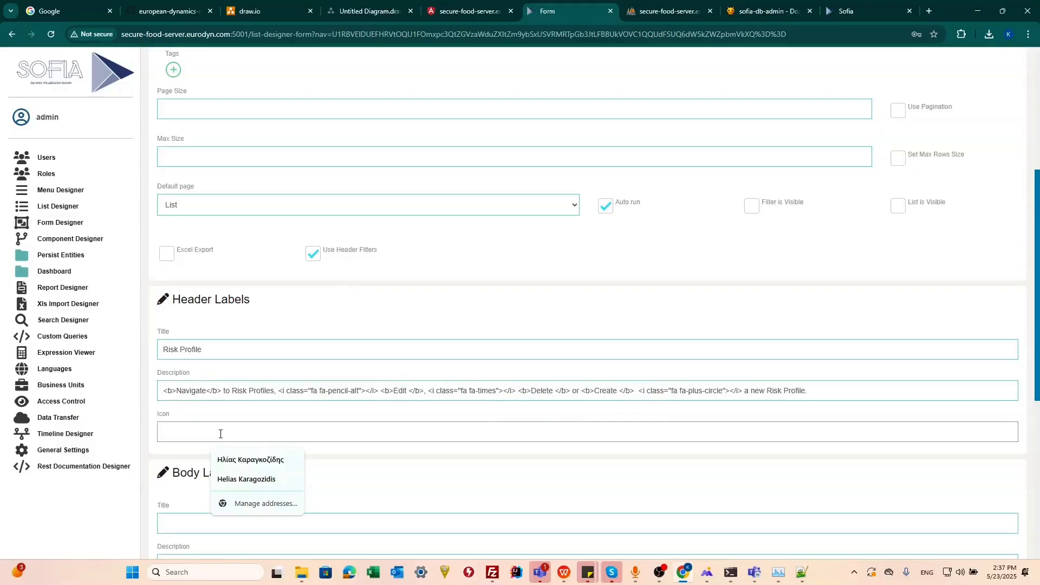
{"action": "type", "text": "fa0"}
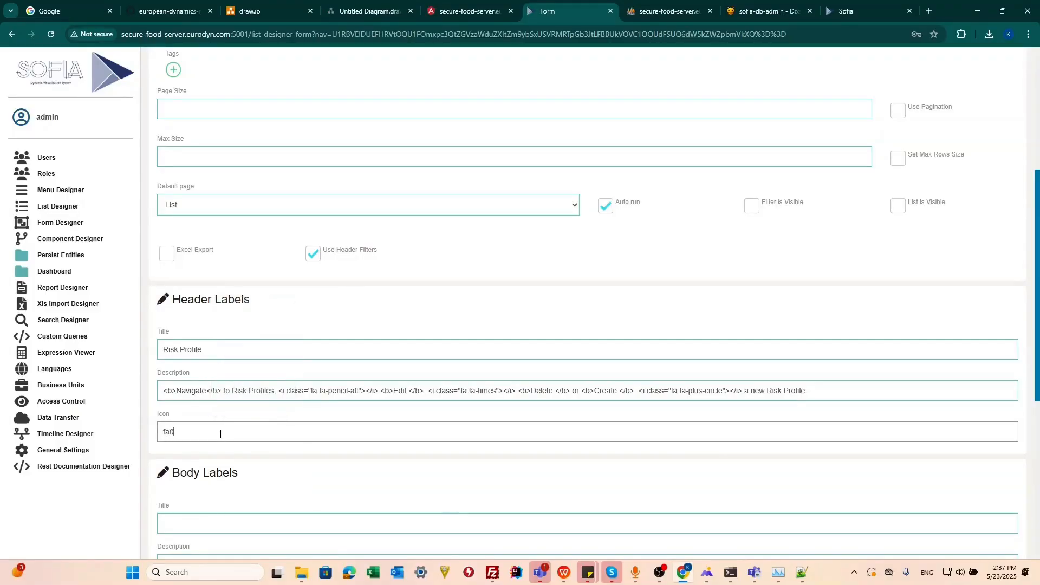
{"action": "key", "text": "BackSpace"}
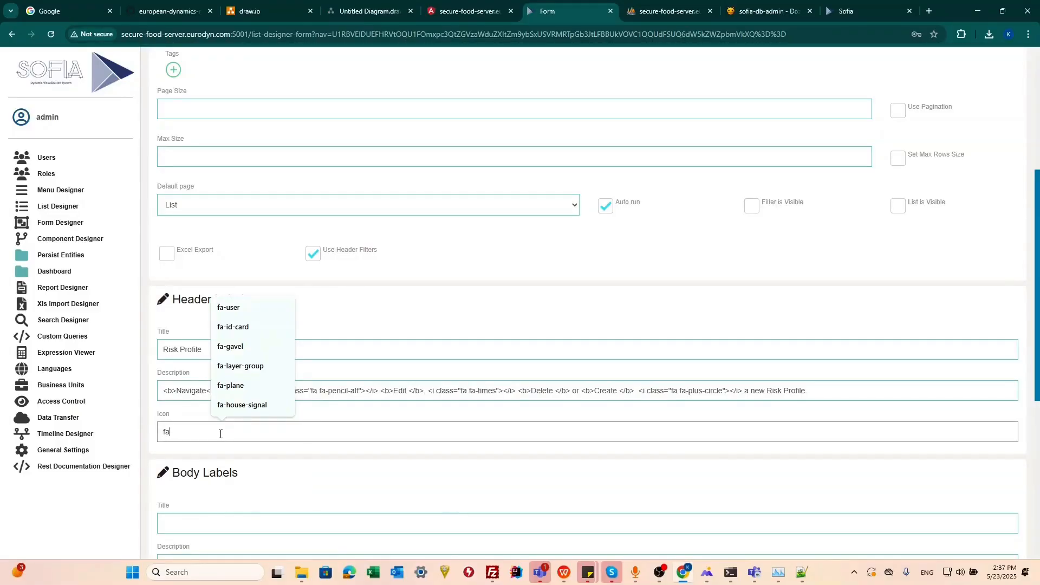
{"action": "type", "text": "-layer"}
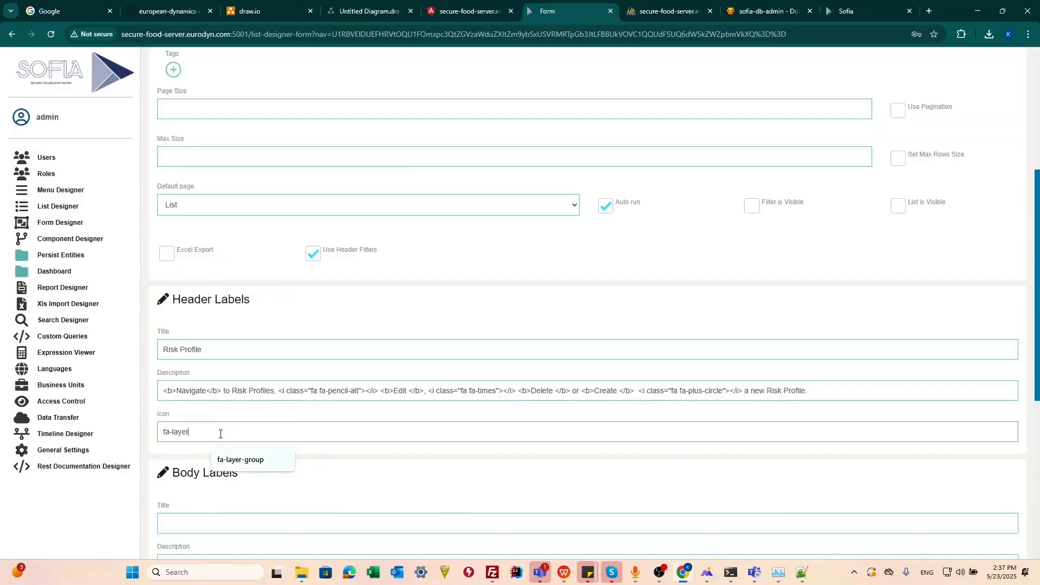
Open the Font Awesome icon gallery in a new browser tab.
{"action": "left_click_drag", "start_coordinate": [190, 433], "coordinate": [117, 433]}
{"action": "left_click_drag", "start_coordinate": [567, 18], "coordinate": [894, 15]}
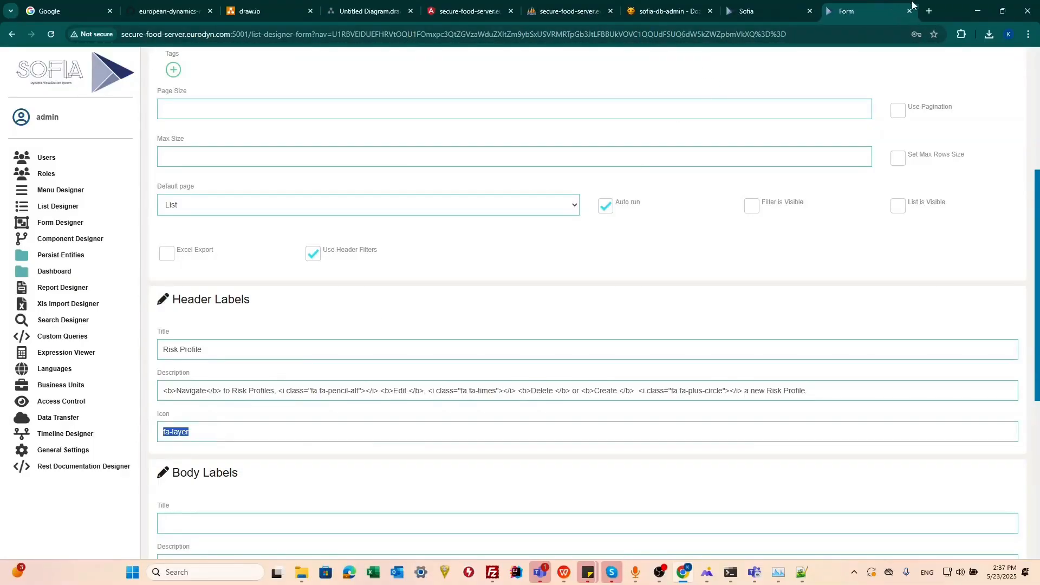
{"action": "left_click", "coordinate": [929, 11]}
{"action": "type", "text": "fontawesome.com/icons?d=gallery&q=edit&m=free"}
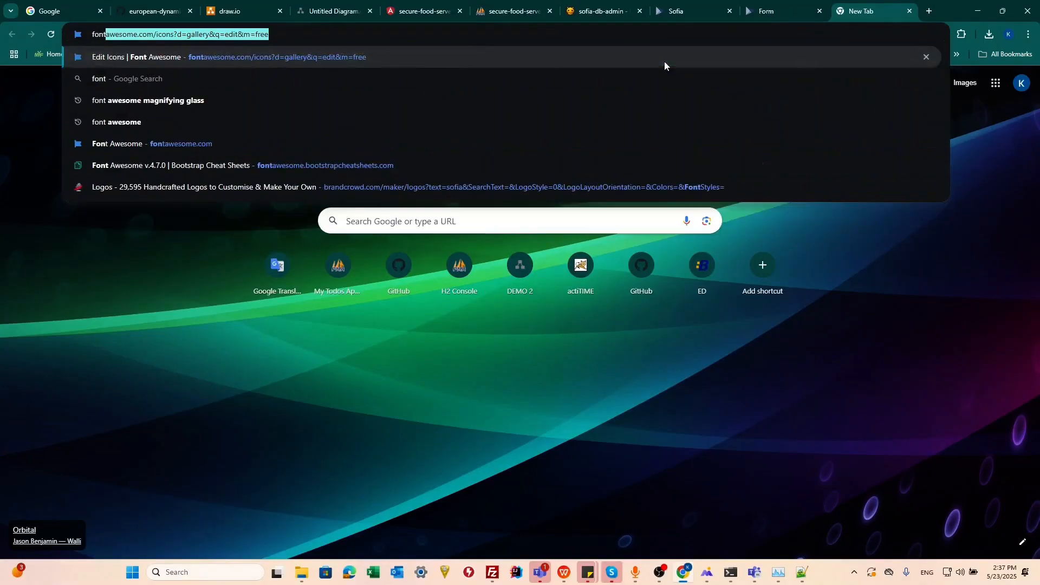
{"action": "key", "text": "Return"}
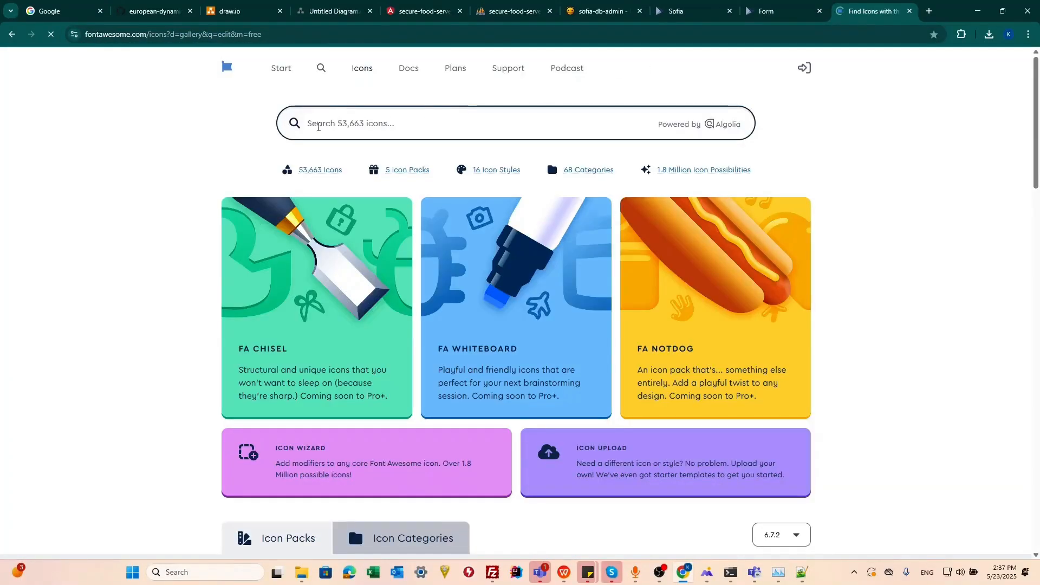
Search Font Awesome for layer, limit the results to free icons and view the layer-group icon's details.
{"action": "left_click", "coordinate": [323, 125]}
{"action": "type", "text": "layer"}
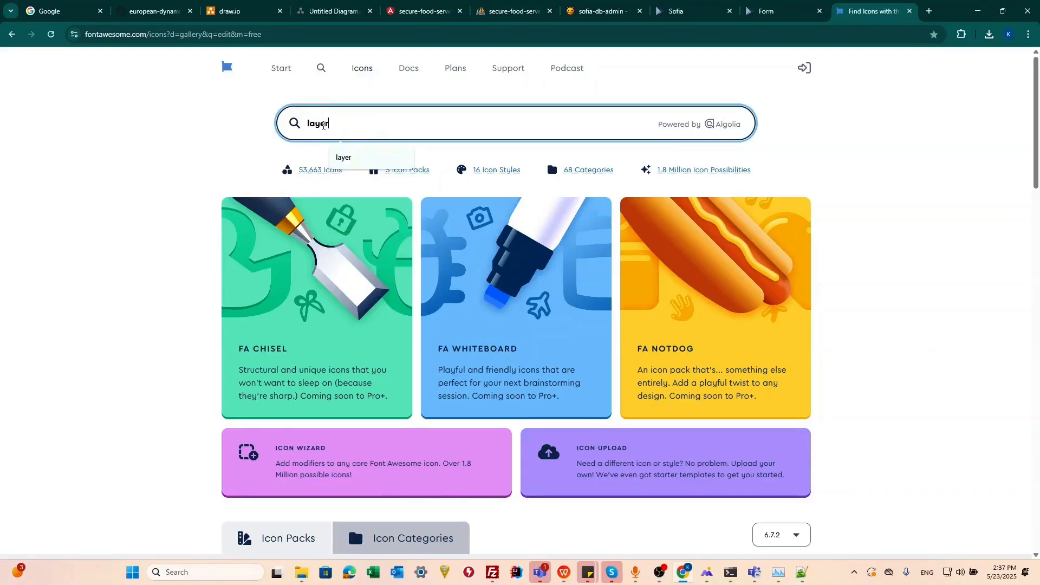
{"action": "key", "text": "Return"}
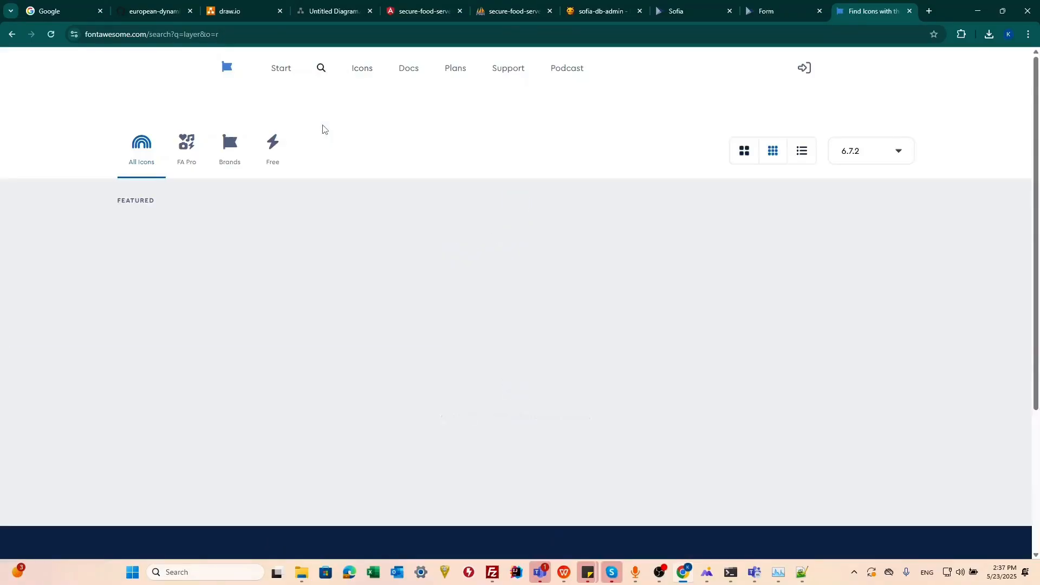
{"action": "left_click", "coordinate": [289, 207]}
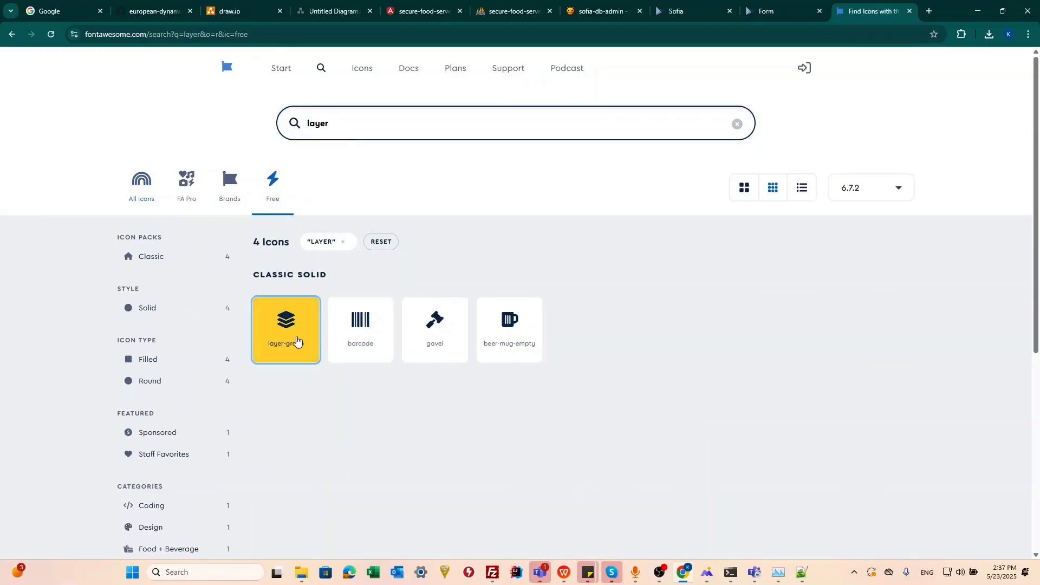
{"action": "left_click", "coordinate": [281, 331]}
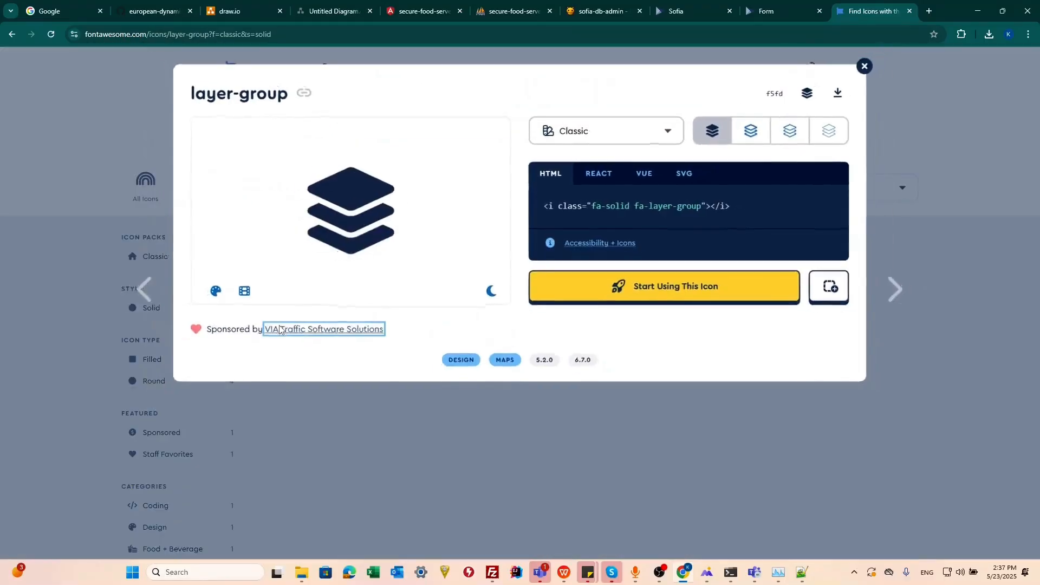
{"action": "left_click", "coordinate": [280, 330]}
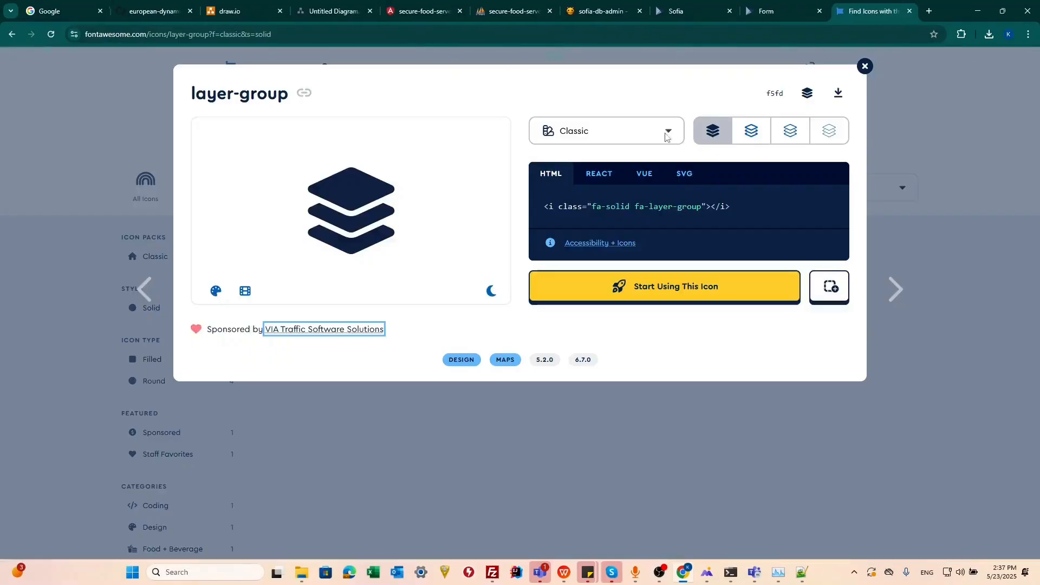
{"action": "left_click", "coordinate": [909, 10]}
Copy the layer-group icon's HTML code and isolate the class name fa-layer-group from it.
{"action": "left_click", "coordinate": [231, 101]}
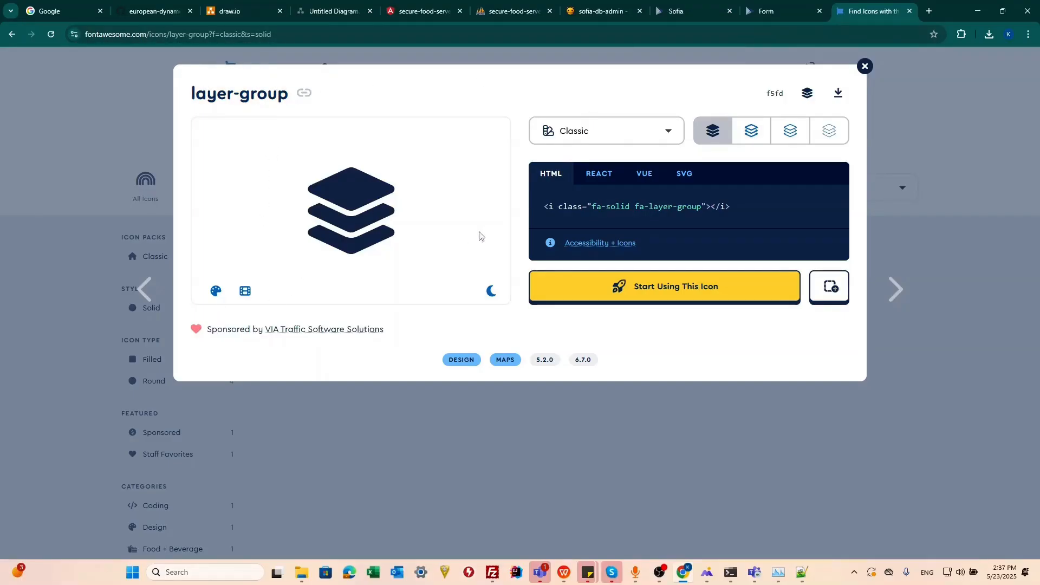
{"action": "left_click", "coordinate": [396, 39]}
{"action": "key", "text": "ctrl+v"}
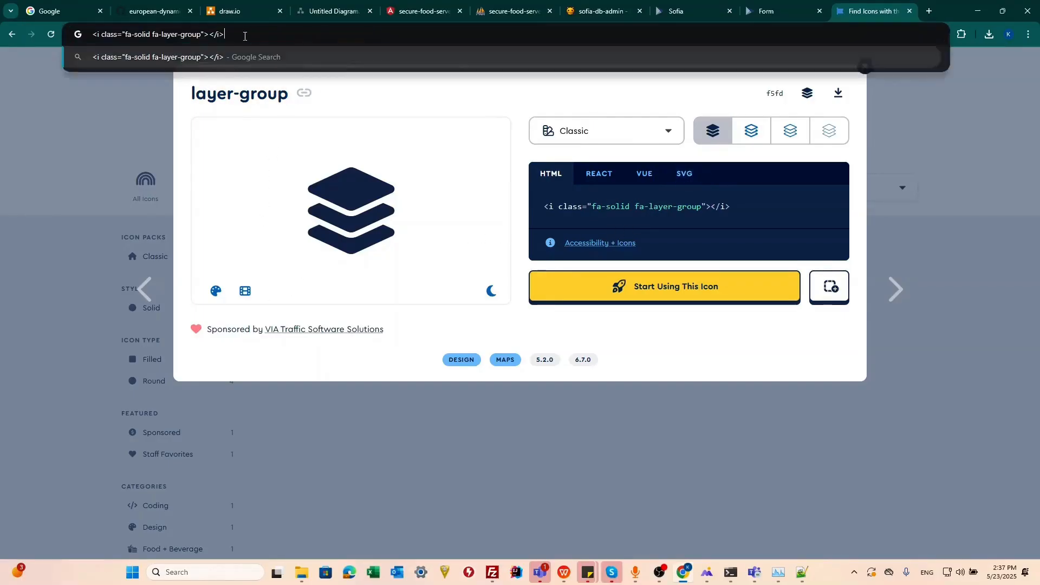
{"action": "left_click_drag", "start_coordinate": [201, 35], "coordinate": [155, 33]}
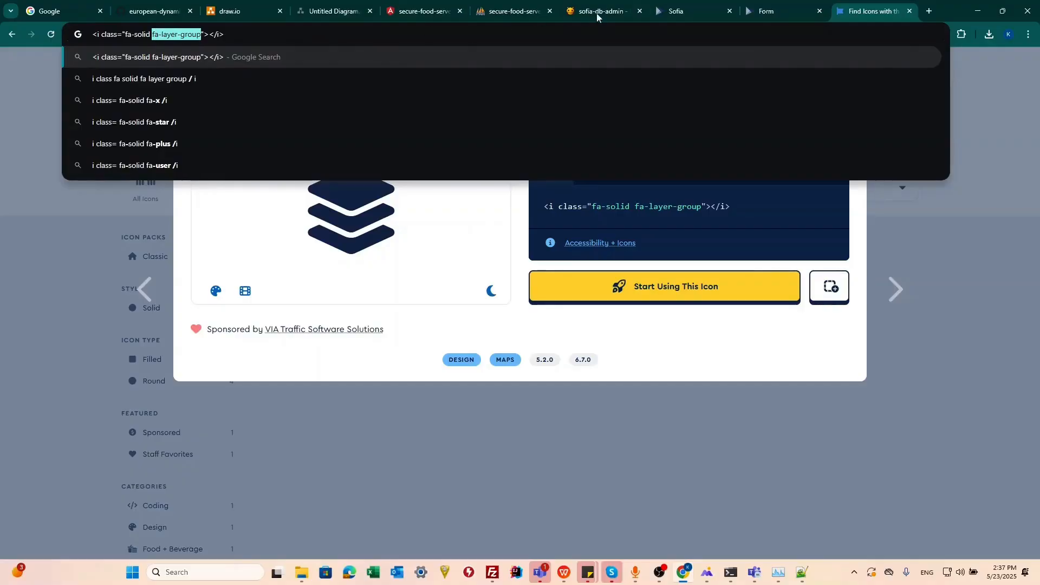
{"action": "left_click", "coordinate": [780, 11]}
{"action": "left_click", "coordinate": [862, 12]}
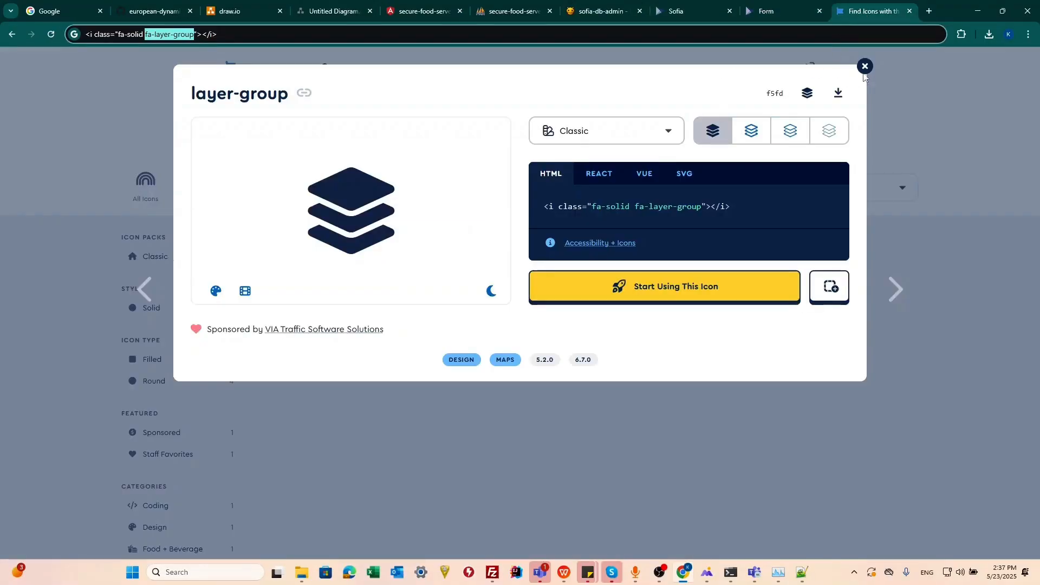
Close the icon details, clear the search term and browse the free icons.
{"action": "left_click", "coordinate": [864, 65]}
{"action": "double_click", "coordinate": [312, 126]}
{"action": "key", "text": "BackSpace"}
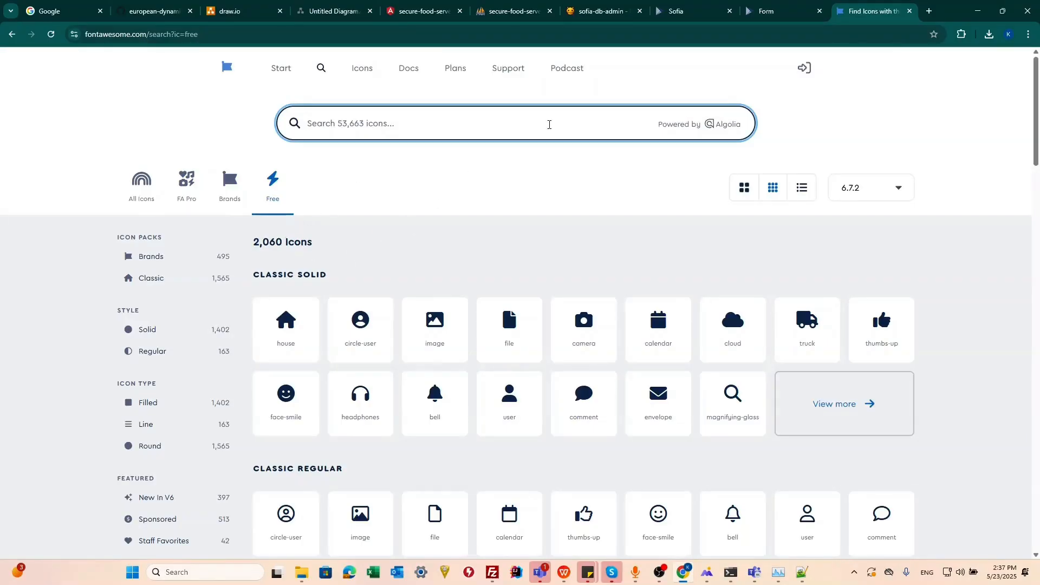
{"action": "scroll", "coordinate": [325, 238], "scroll_direction": "down", "scroll_amount": 2}
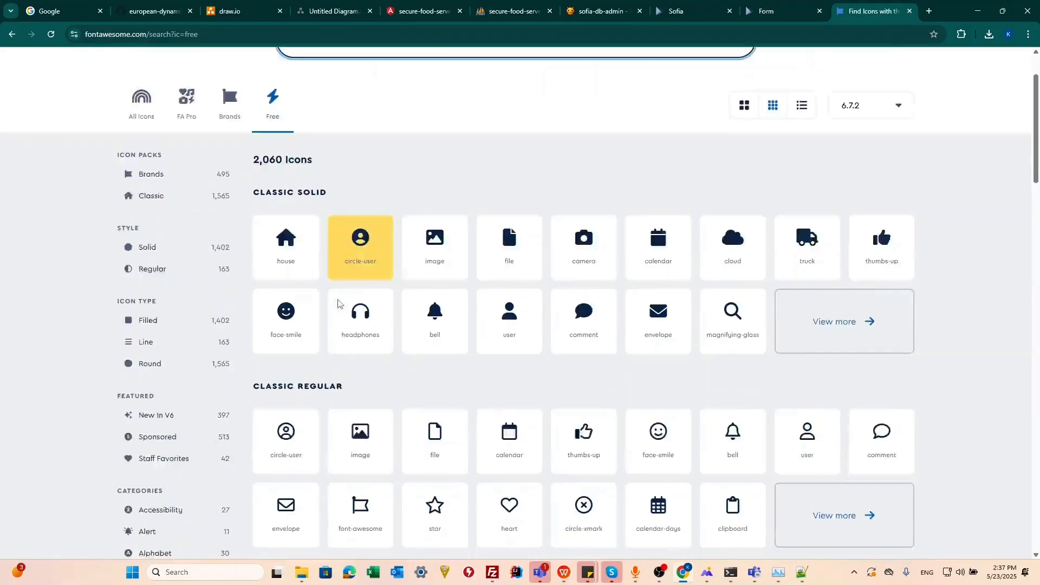
{"action": "scroll", "coordinate": [397, 278], "scroll_direction": "up", "scroll_amount": 1}
Return to the list form and set the header icon to fa-layer-group.
{"action": "left_click", "coordinate": [780, 11]}
{"action": "left_click", "coordinate": [230, 423]}
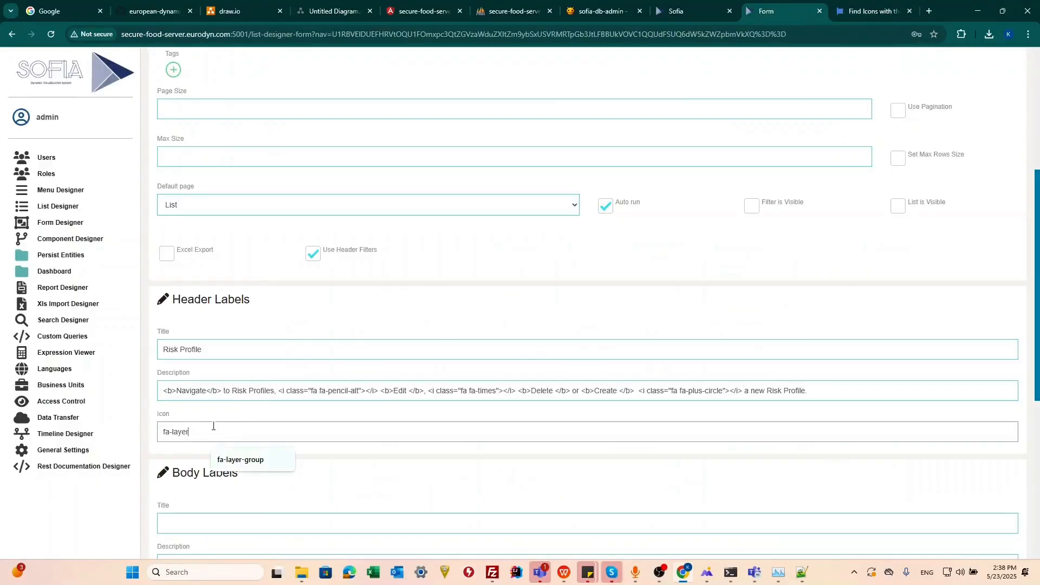
{"action": "key", "text": "Down"}
{"action": "key", "text": "Return"}
{"action": "scroll", "coordinate": [268, 367], "scroll_direction": "down", "scroll_amount": 3}
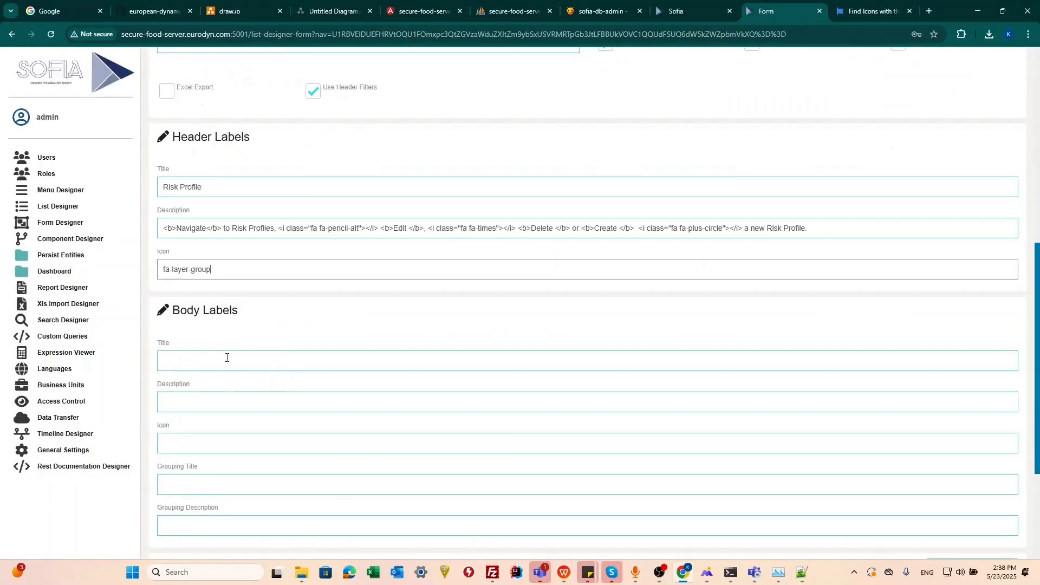
{"action": "scroll", "coordinate": [227, 358], "scroll_direction": "down", "scroll_amount": 3}
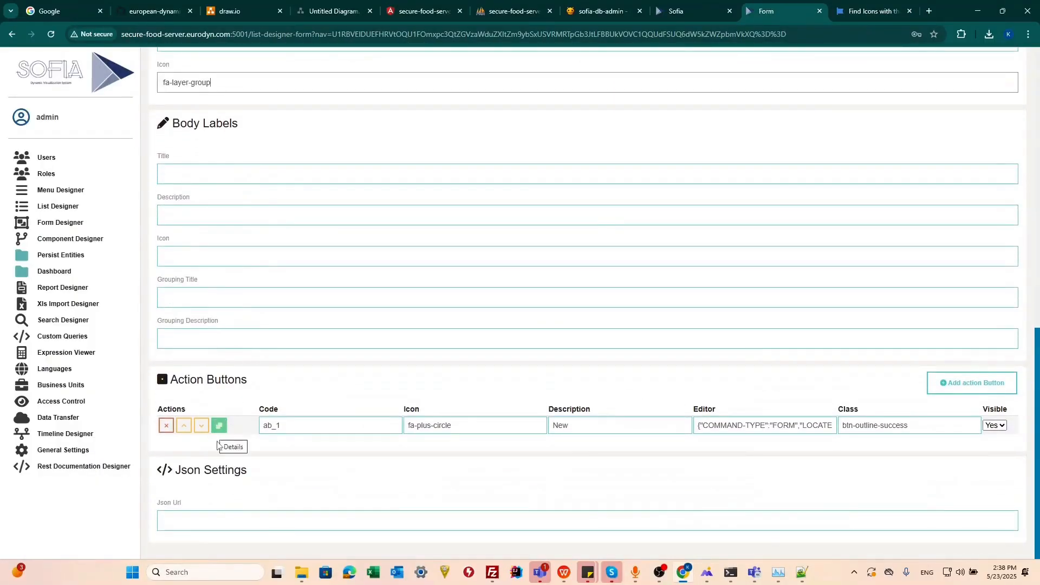
{"action": "scroll", "coordinate": [260, 374], "scroll_direction": "up", "scroll_amount": 10}
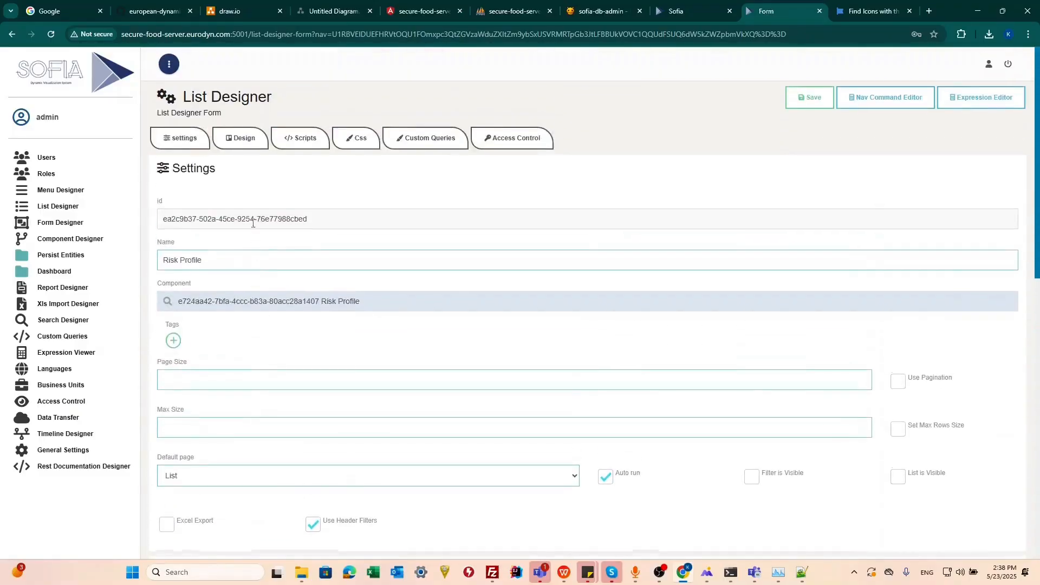
Try to expand the risk_profile fields for insertion into the list design, dismiss the field selection and save the list.
{"action": "left_click", "coordinate": [234, 147]}
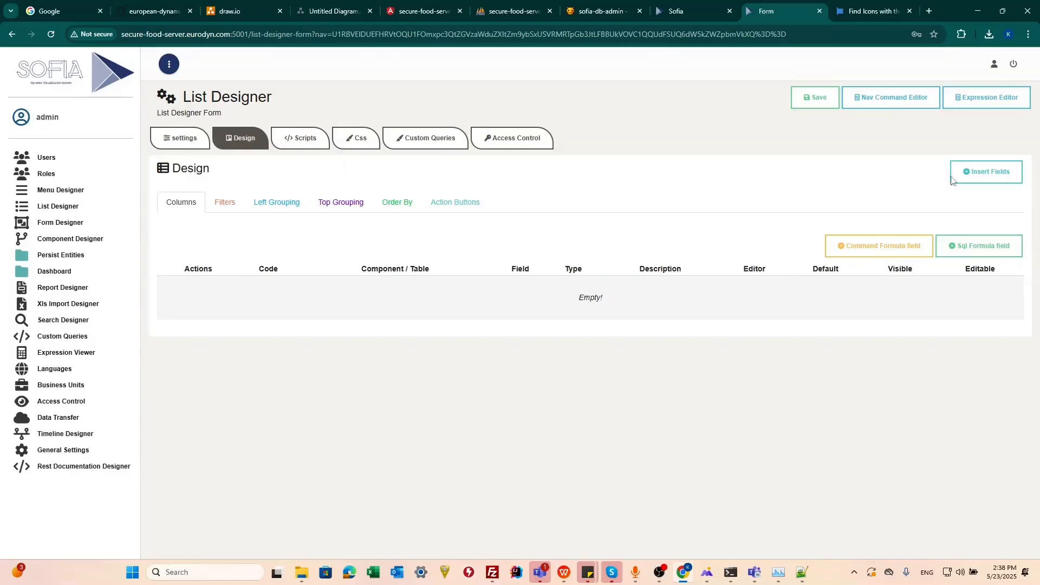
{"action": "left_click", "coordinate": [981, 180]}
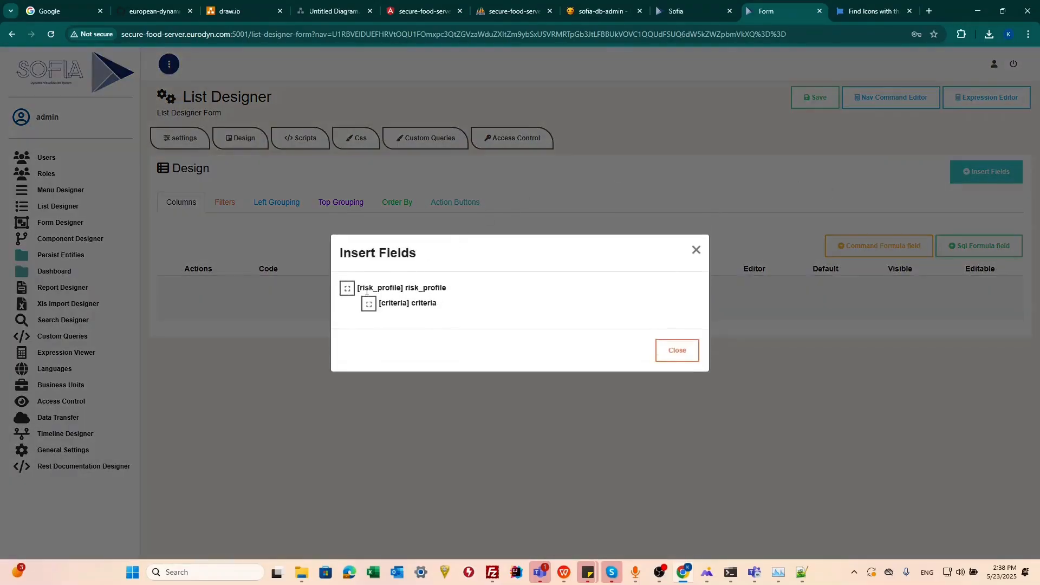
{"action": "left_click", "coordinate": [348, 291]}
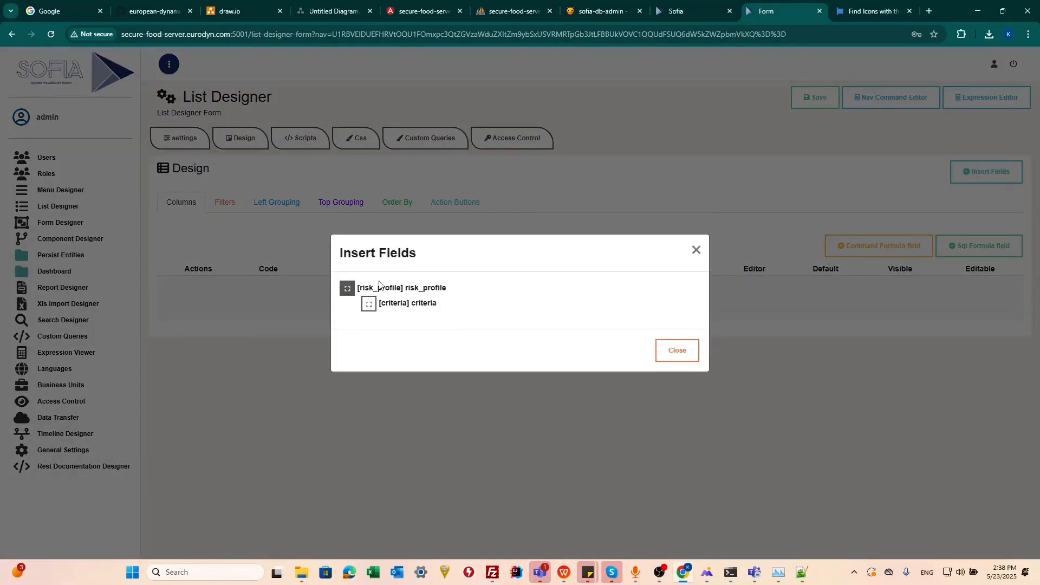
{"action": "left_click", "coordinate": [600, 196]}
{"action": "left_click", "coordinate": [808, 102]}
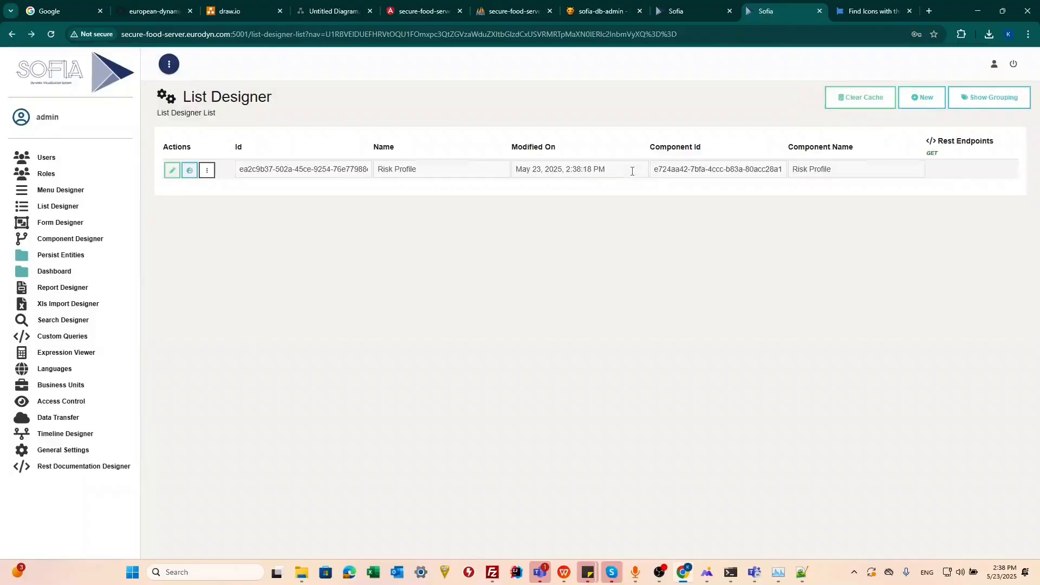
Reopen the Risk Profile list's design and insert the risk_profile fields id, title and description as columns.
{"action": "left_click", "coordinate": [172, 171]}
{"action": "left_click", "coordinate": [240, 137]}
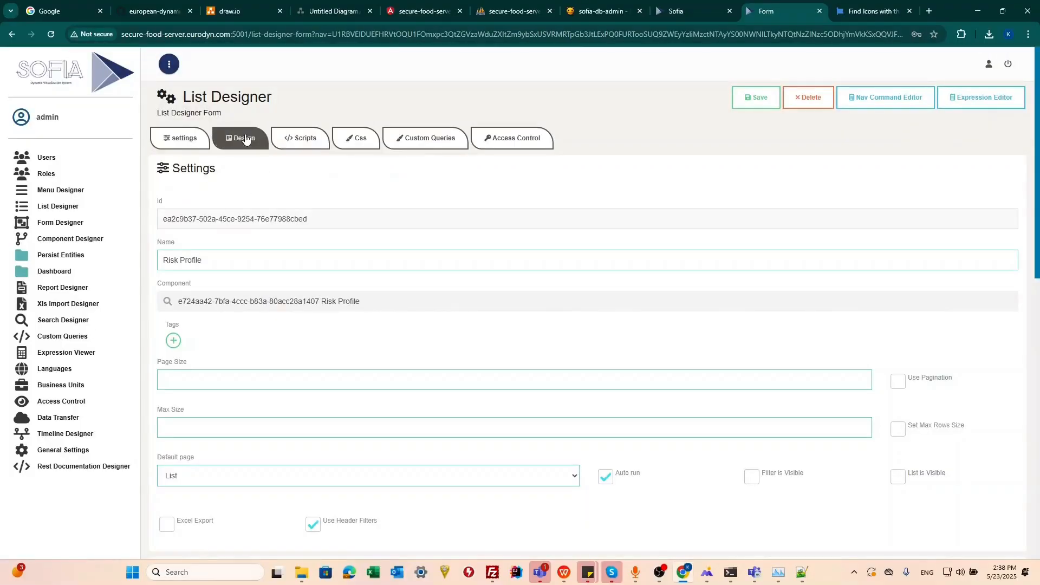
{"action": "left_click", "coordinate": [984, 172]}
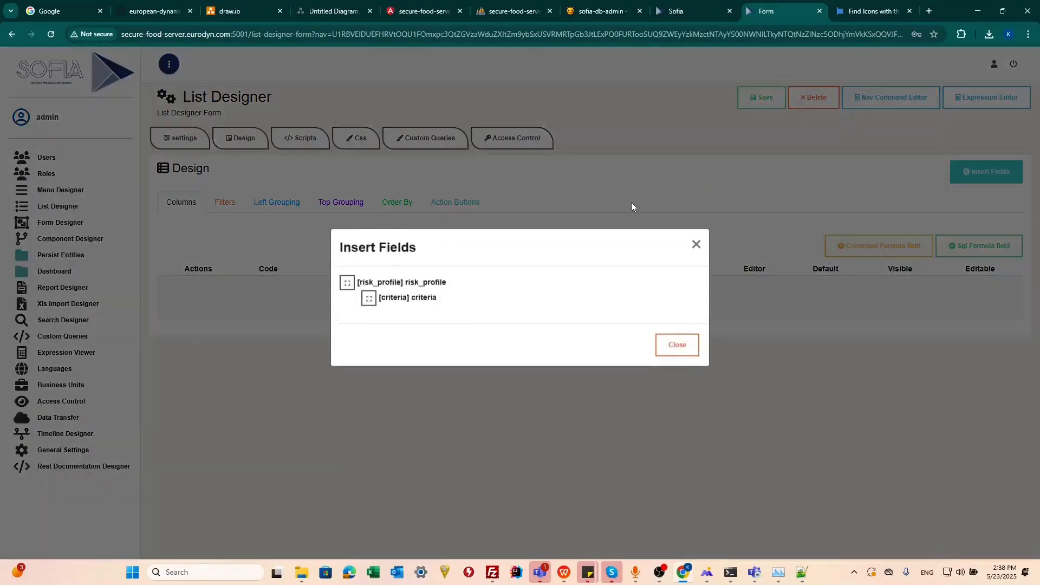
{"action": "left_click", "coordinate": [348, 282]}
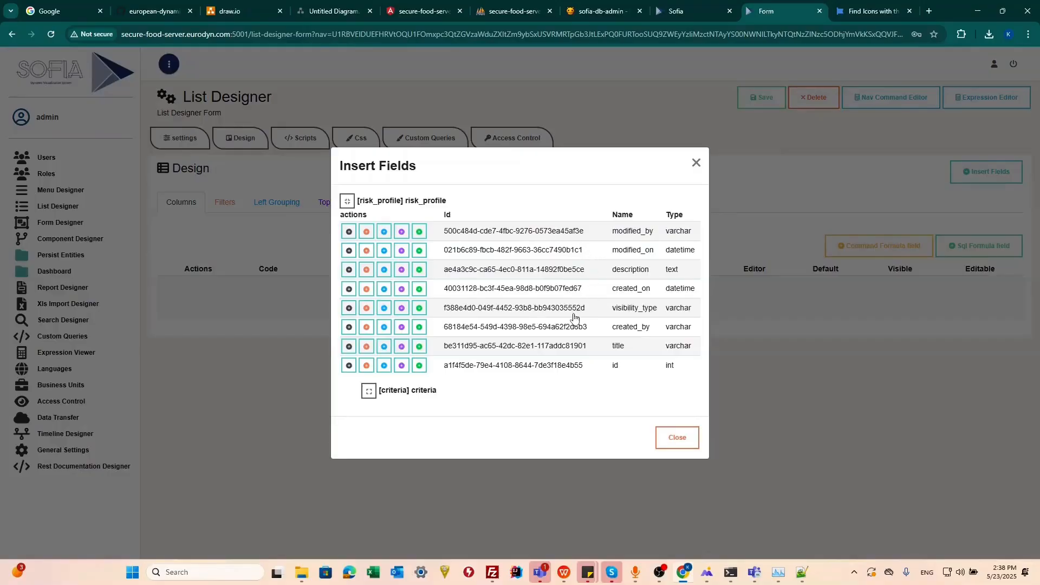
{"action": "left_click", "coordinate": [349, 367]}
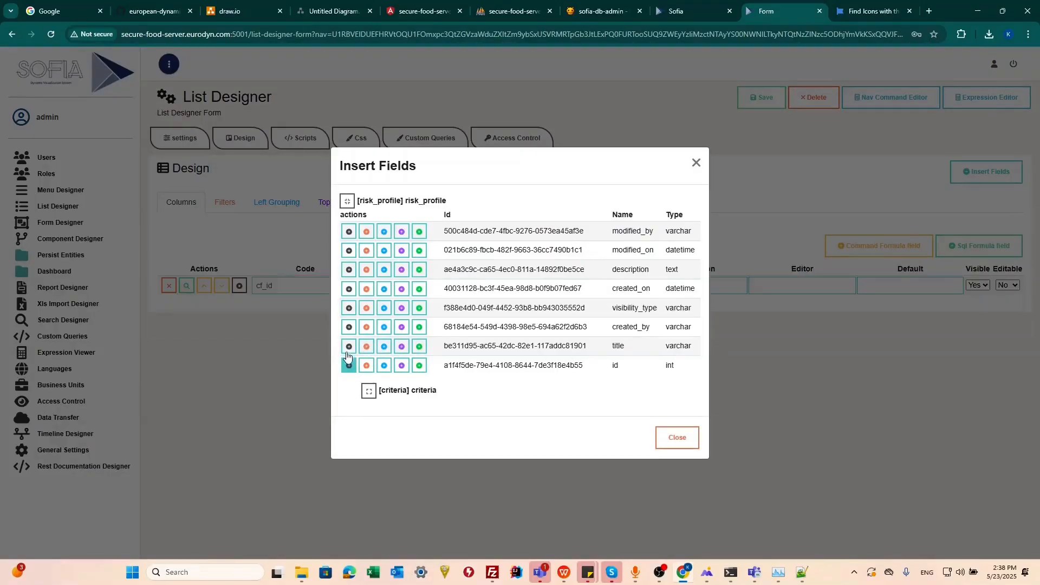
{"action": "left_click", "coordinate": [347, 347]}
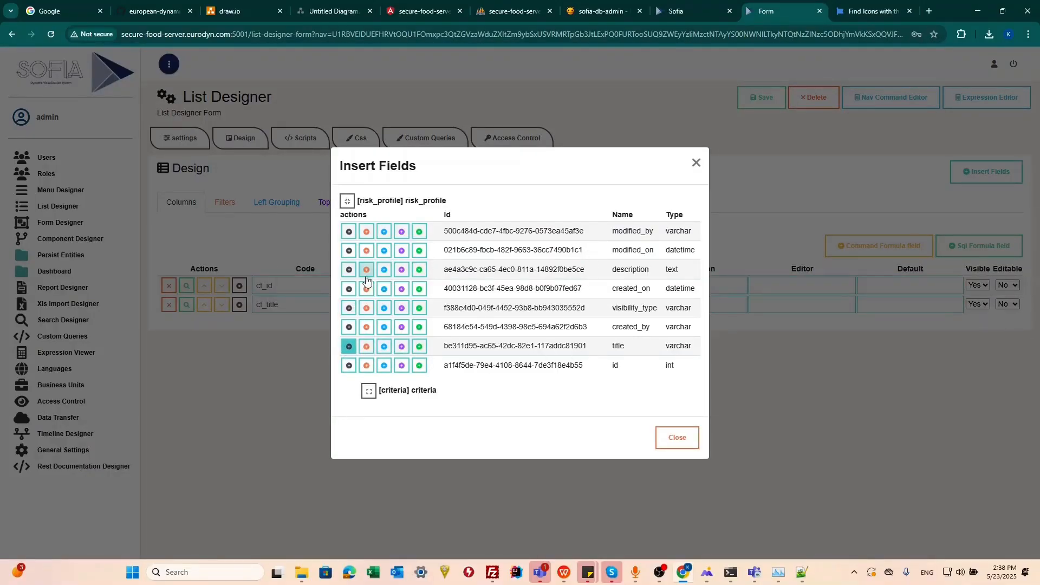
{"action": "left_click", "coordinate": [349, 269]}
{"action": "left_click", "coordinate": [257, 378]}
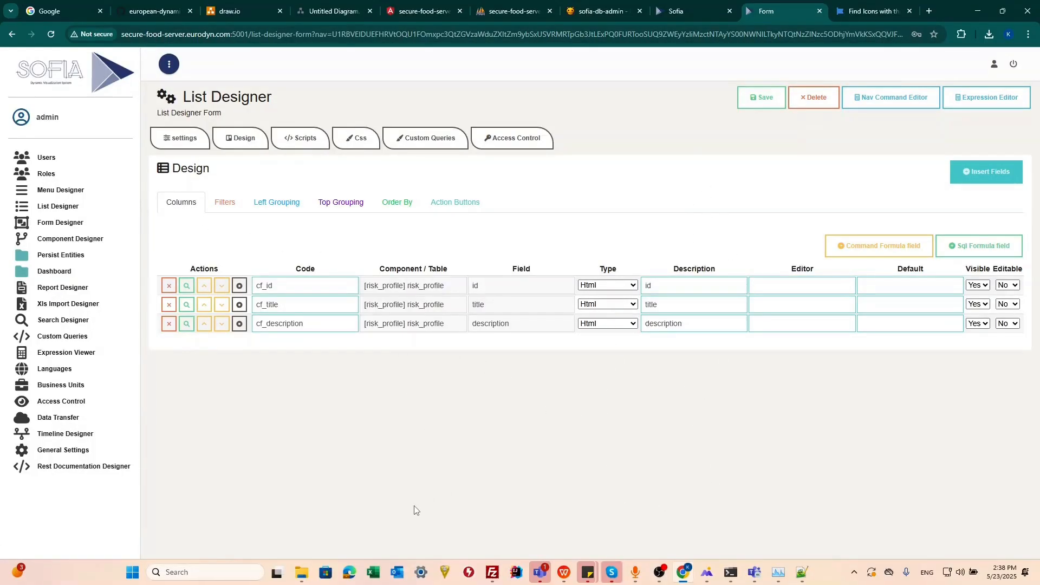
Check the Create Profile mockup slide in WPS Presentation, return to the List Designer and review the list's filter and grouping settings.
{"action": "left_click", "coordinate": [566, 577]}
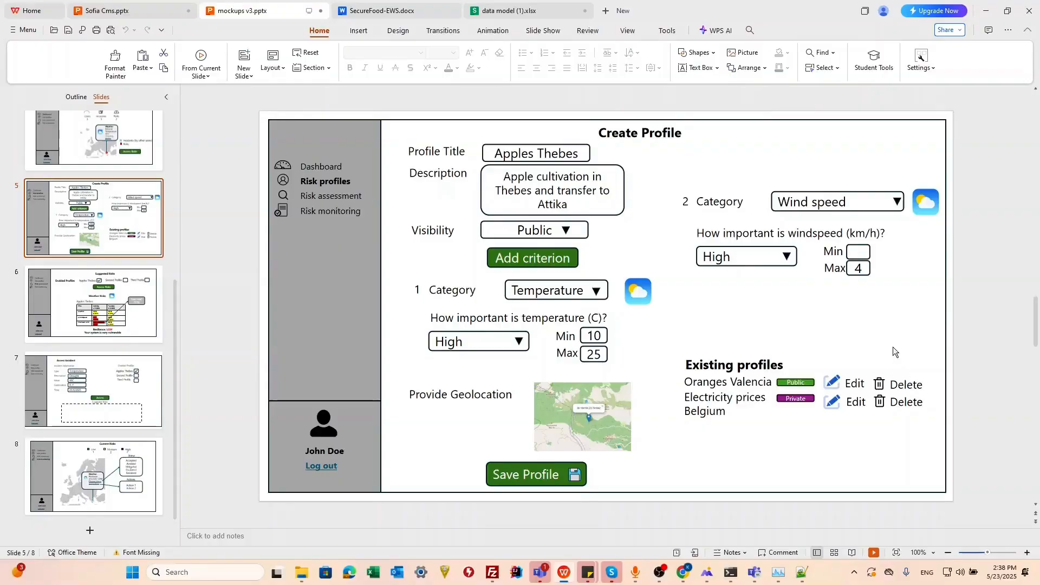
{"action": "key", "text": "alt+Tab"}
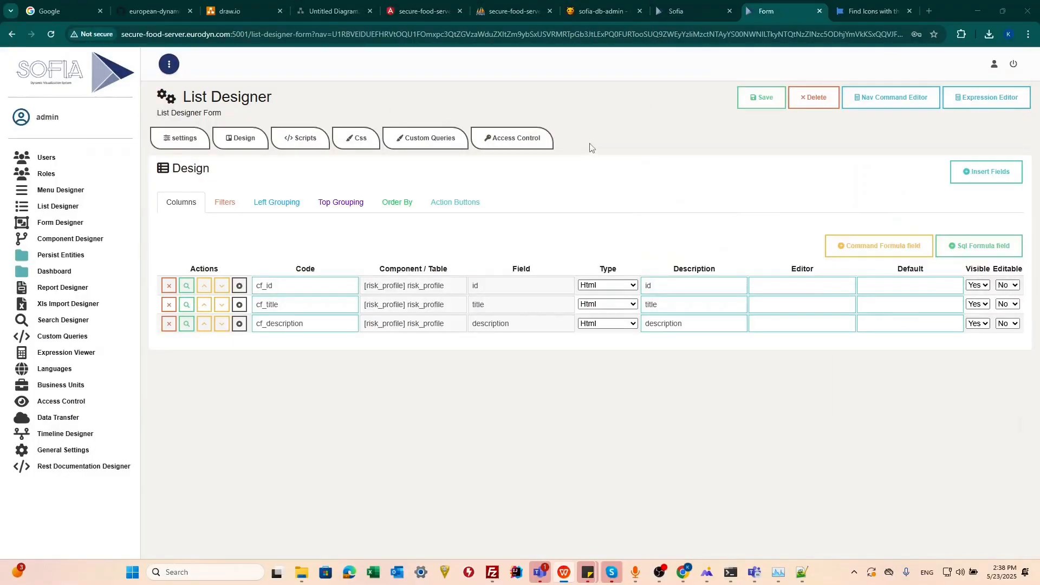
{"action": "left_click", "coordinate": [234, 205]}
{"action": "left_click", "coordinate": [228, 203]}
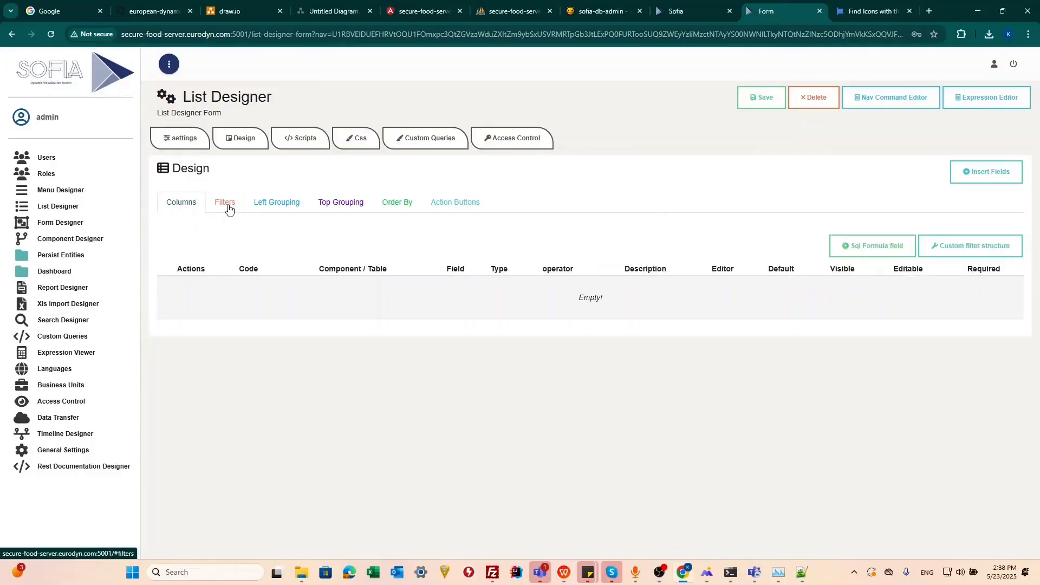
{"action": "left_click", "coordinate": [276, 207]}
{"action": "left_click", "coordinate": [324, 206]}
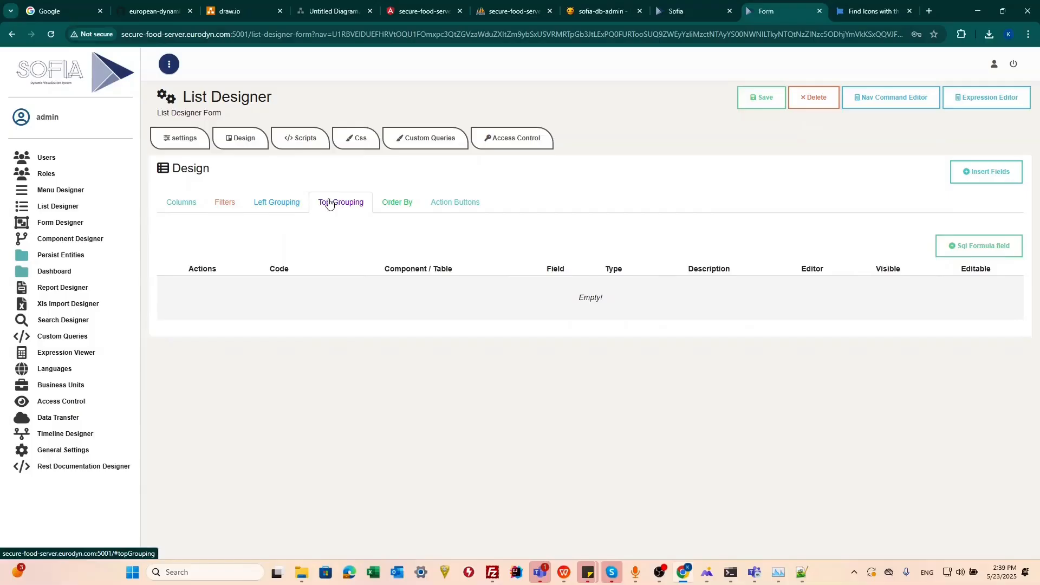
Order the list by the risk_profile field modified_on in DESC order.
{"action": "left_click", "coordinate": [401, 205]}
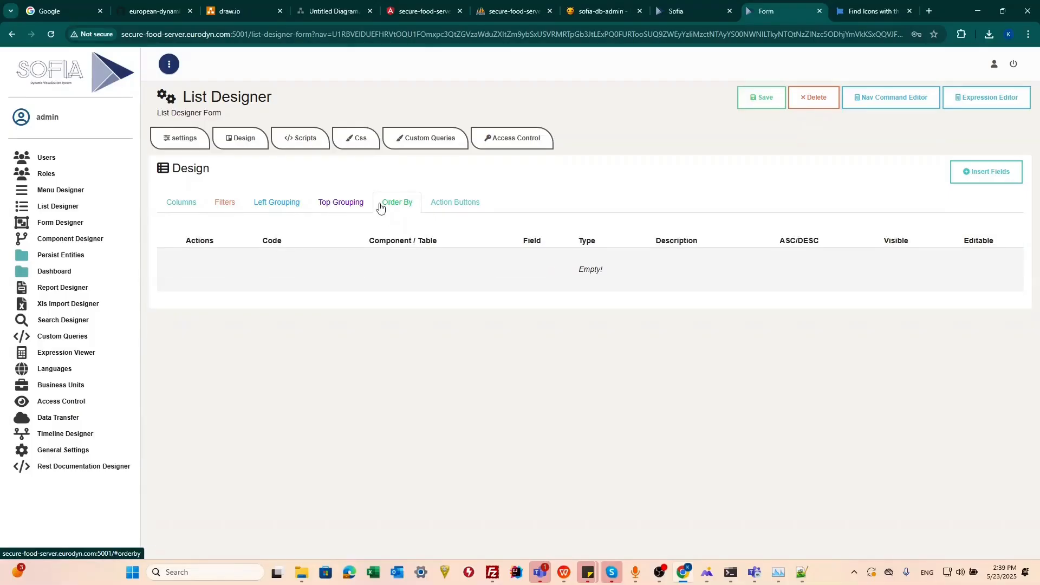
{"action": "left_click", "coordinate": [956, 182]}
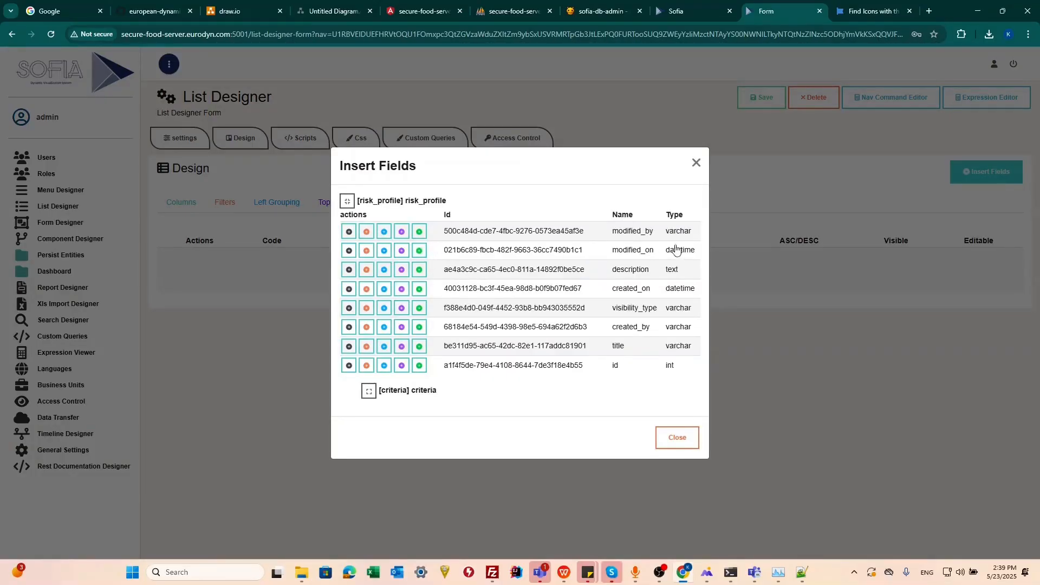
{"action": "left_click", "coordinate": [401, 250]}
{"action": "left_click", "coordinate": [923, 261]}
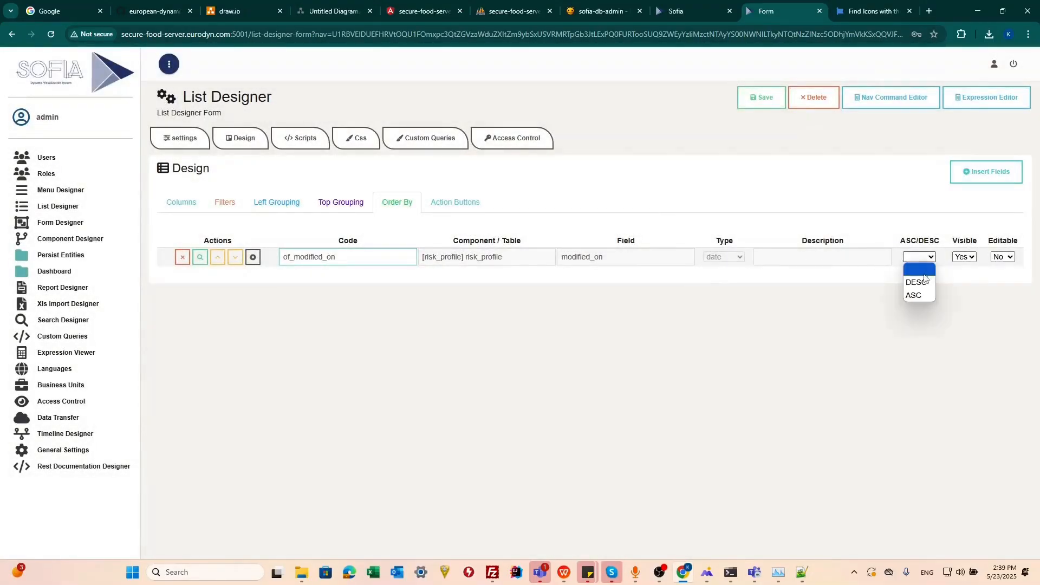
{"action": "left_click", "coordinate": [917, 278]}
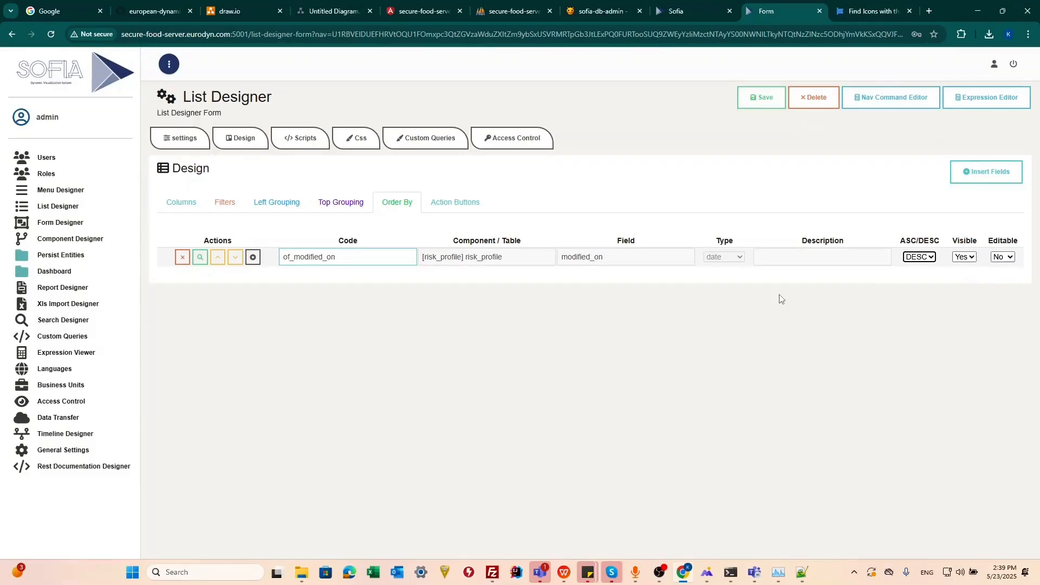
Add an Edit action button with the fa-pencil-alt icon and btn-outline-success class, and save the list.
{"action": "left_click", "coordinate": [460, 204]}
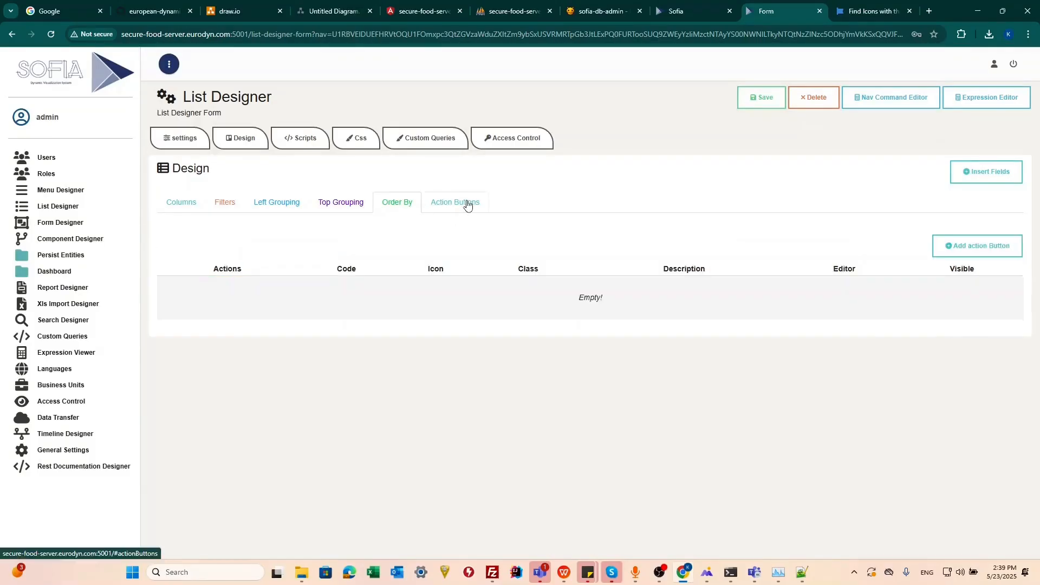
{"action": "left_click", "coordinate": [956, 249]}
{"action": "left_click_drag", "start_coordinate": [510, 285], "coordinate": [470, 282]}
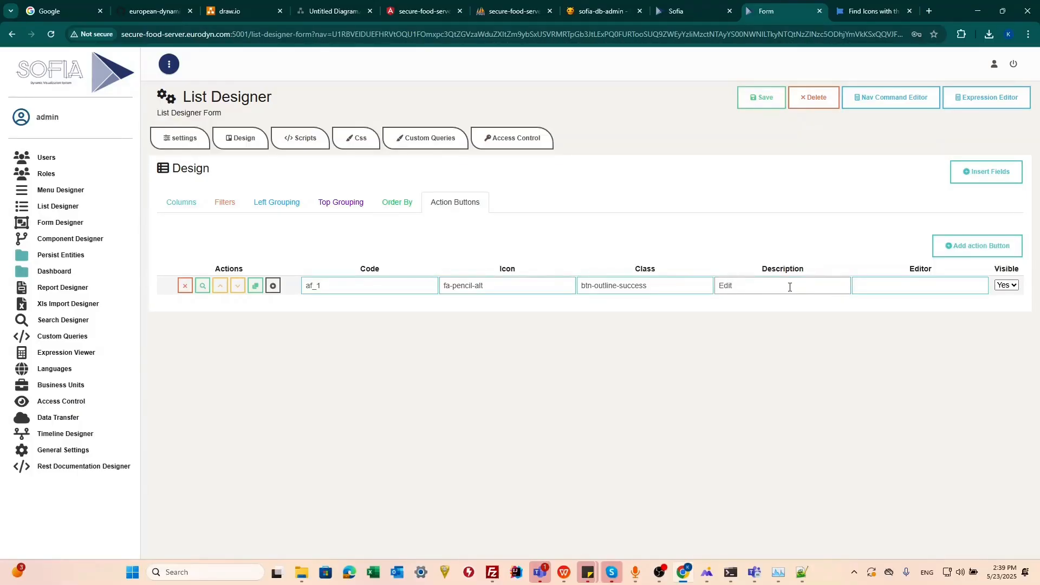
{"action": "left_click", "coordinate": [750, 102]}
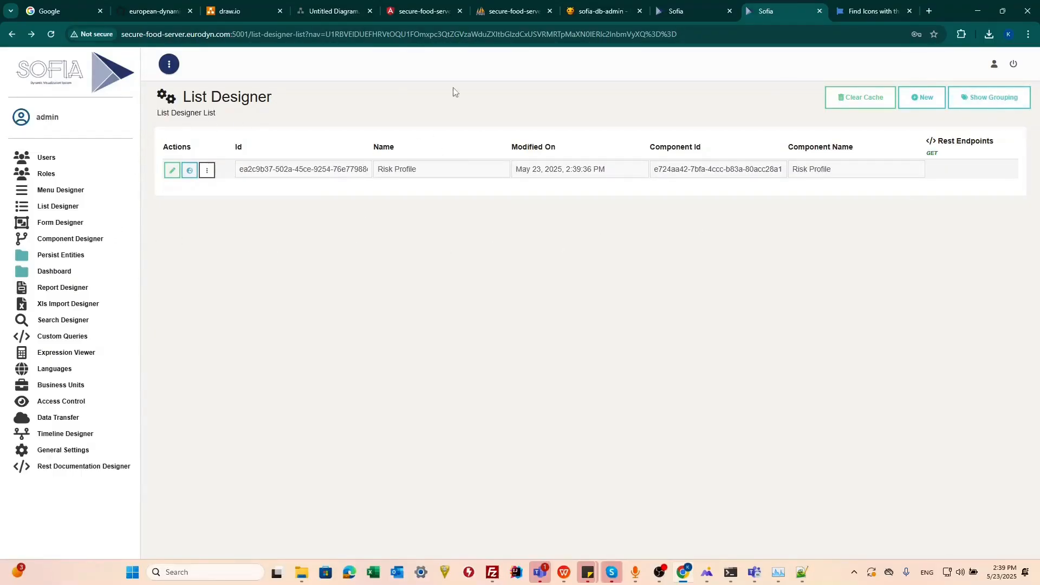
Place the sample dashboard's browser tab after the Sofia tabs and reload the dashboard.
{"action": "left_click", "coordinate": [408, 7]}
{"action": "left_click_drag", "start_coordinate": [408, 7], "coordinate": [726, 10]}
{"action": "left_click", "coordinate": [50, 34]}
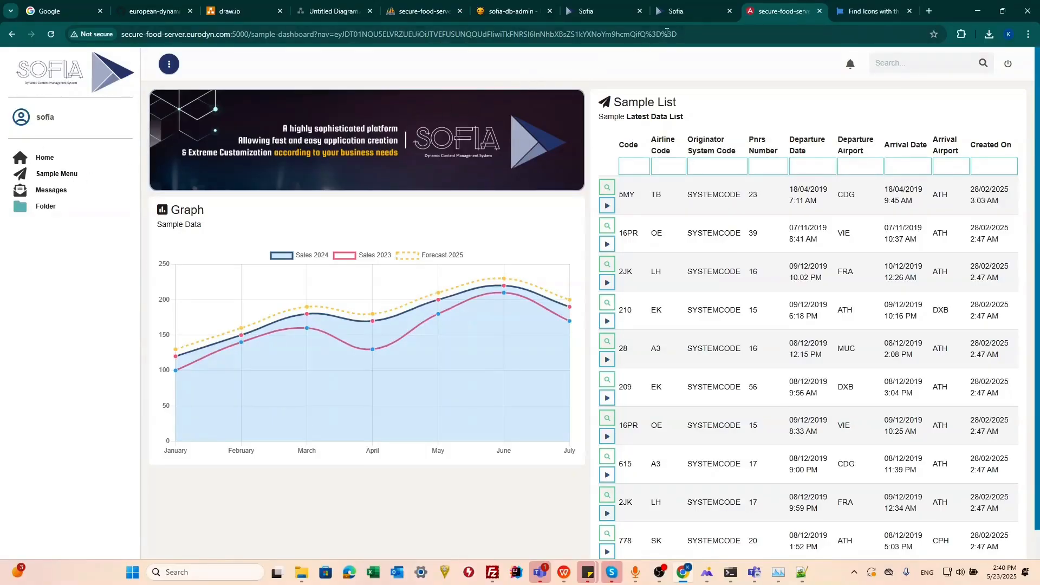
Copy the Risk Profile list's ID from the List Designer and open the User Menu for editing in the Menu Designer.
{"action": "left_click", "coordinate": [680, 13]}
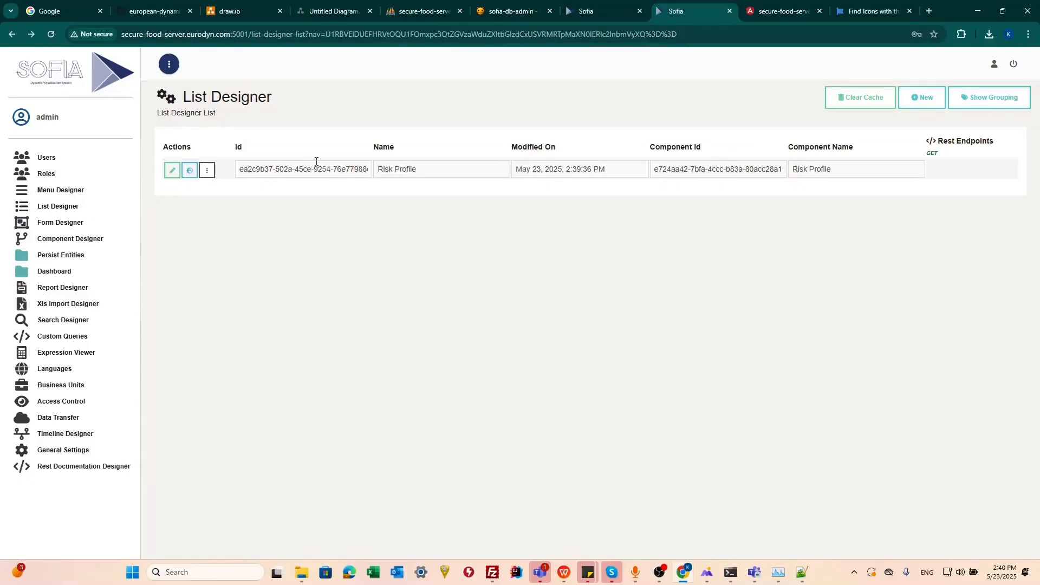
{"action": "triple_click", "coordinate": [277, 175]}
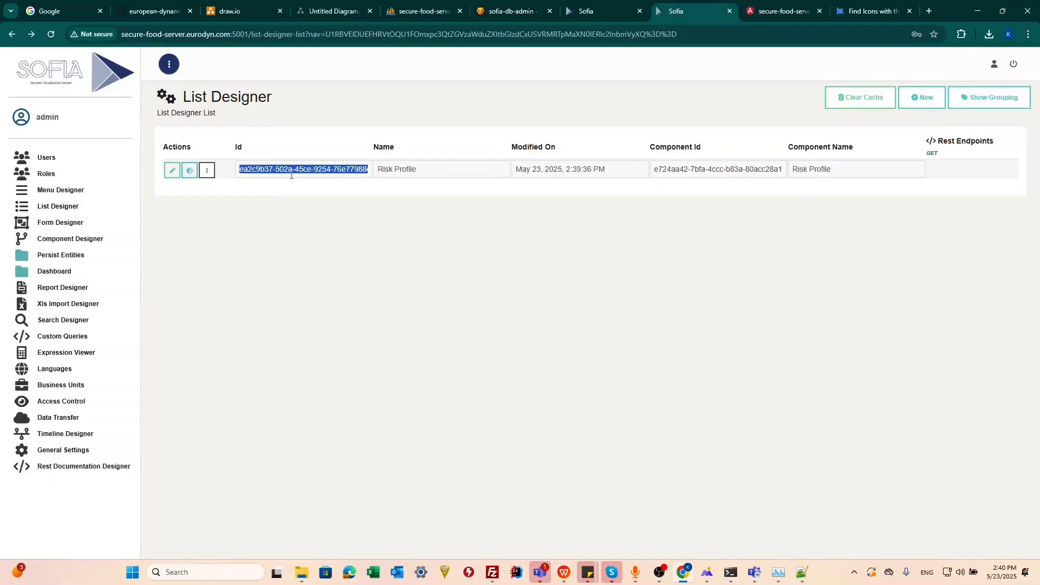
{"action": "left_click", "coordinate": [48, 192]}
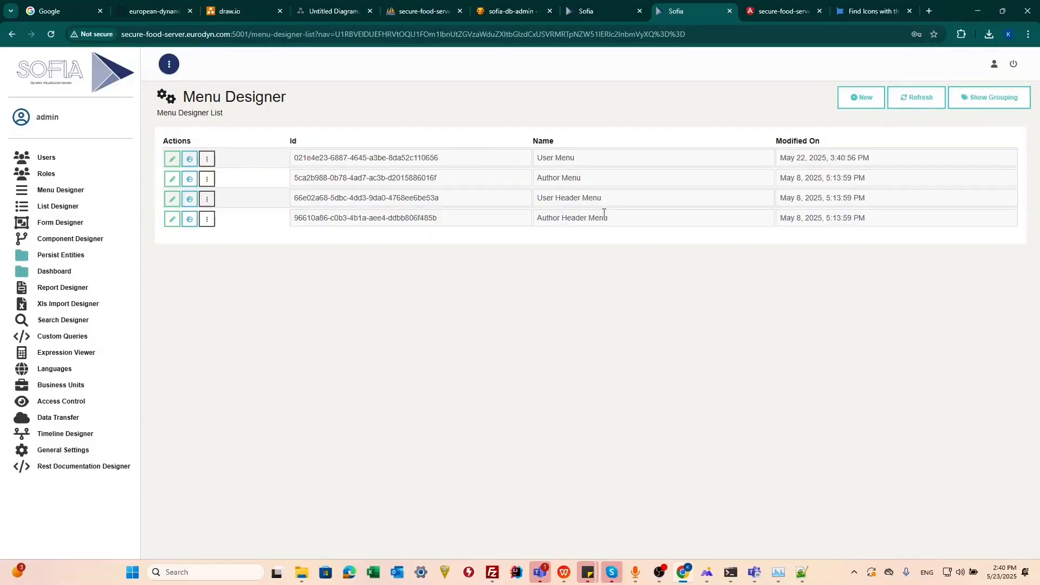
{"action": "left_click_drag", "start_coordinate": [603, 198], "coordinate": [533, 194]}
{"action": "left_click_drag", "start_coordinate": [577, 158], "coordinate": [502, 160]}
{"action": "left_click_drag", "start_coordinate": [603, 198], "coordinate": [532, 199]}
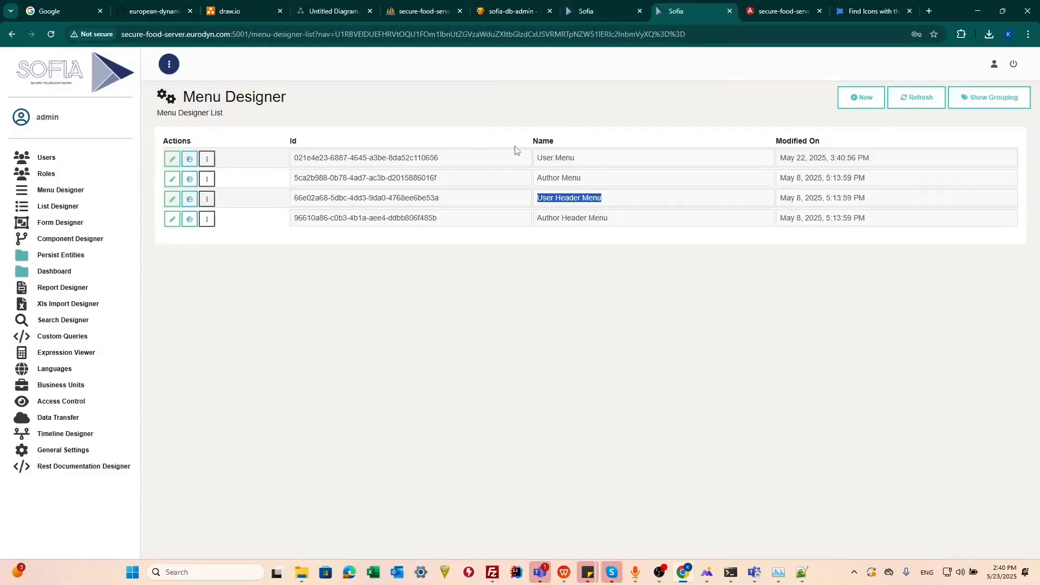
{"action": "left_click_drag", "start_coordinate": [616, 196], "coordinate": [538, 194]}
{"action": "left_click", "coordinate": [172, 159]}
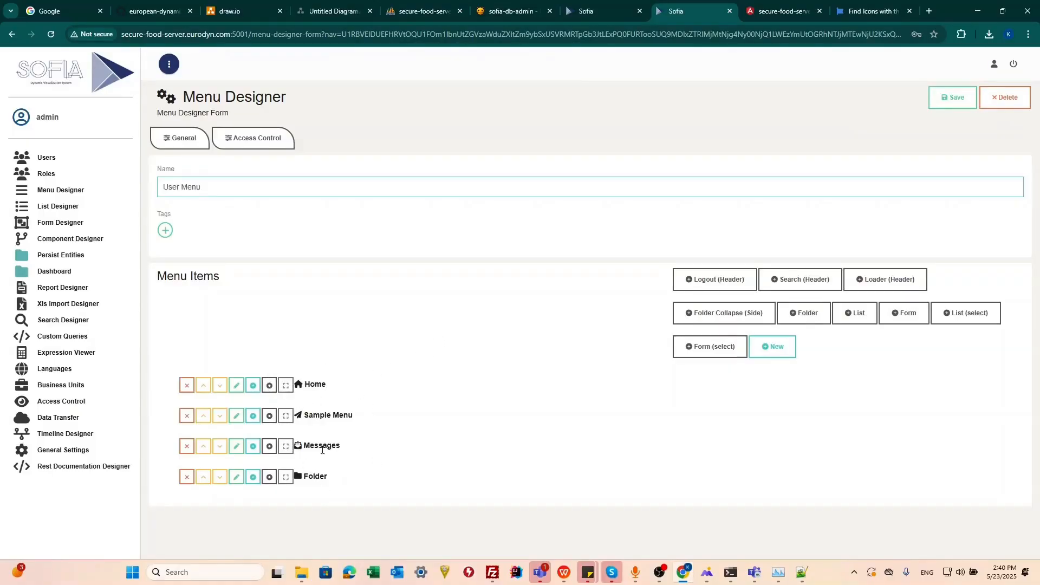
Compare the User Menu items with the sample dashboard's side menu and inspect the Sample Menu item's command.
{"action": "left_click", "coordinate": [594, 12]}
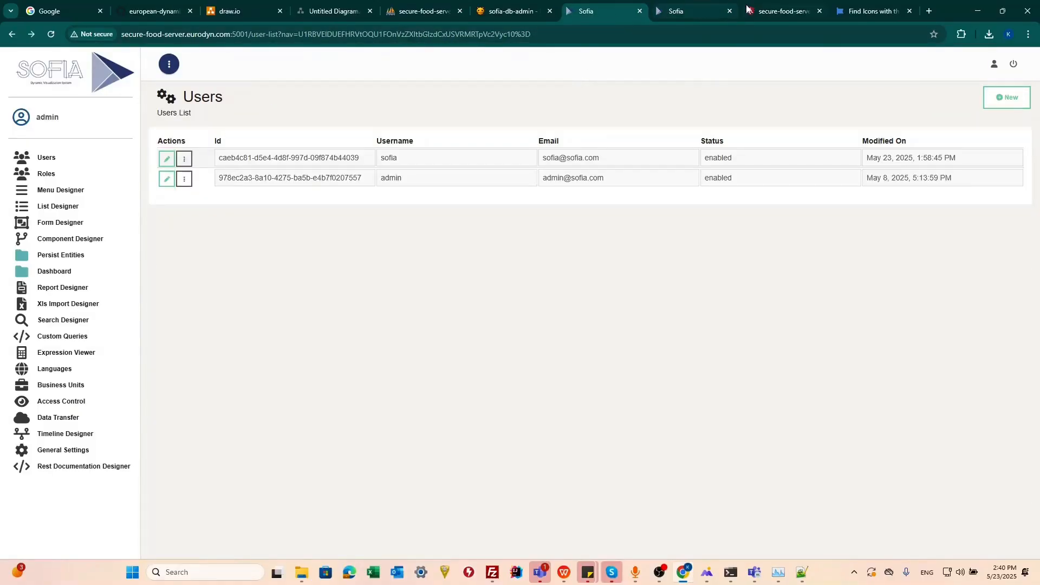
{"action": "left_click", "coordinate": [782, 10]}
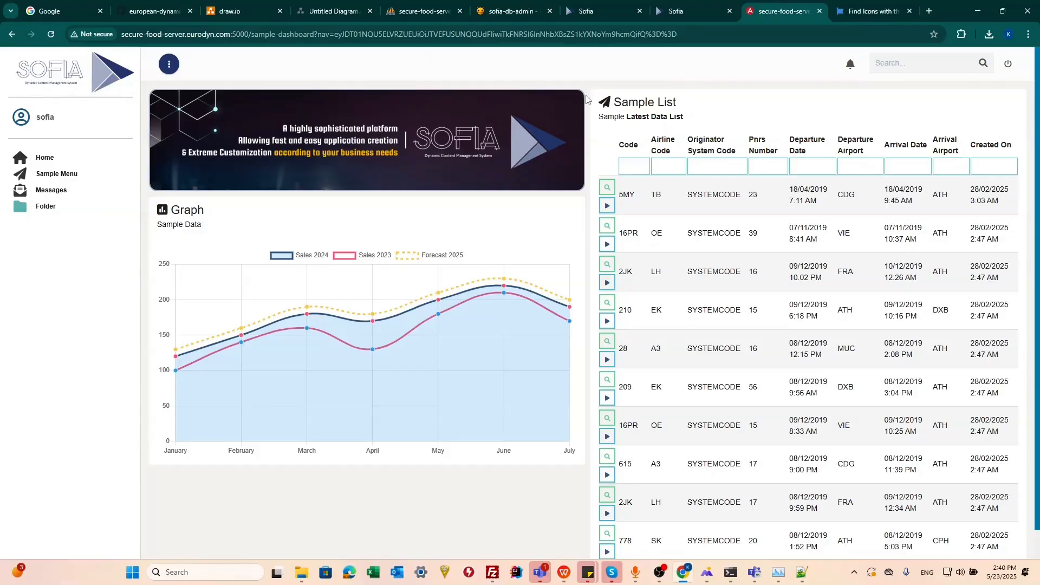
{"action": "left_click", "coordinate": [677, 12]}
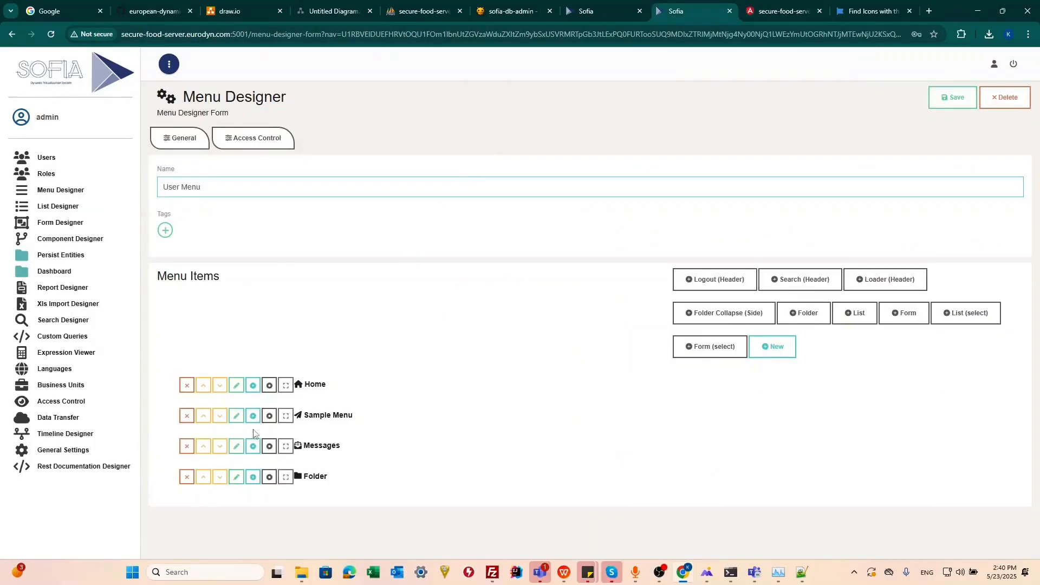
{"action": "left_click", "coordinate": [236, 416]}
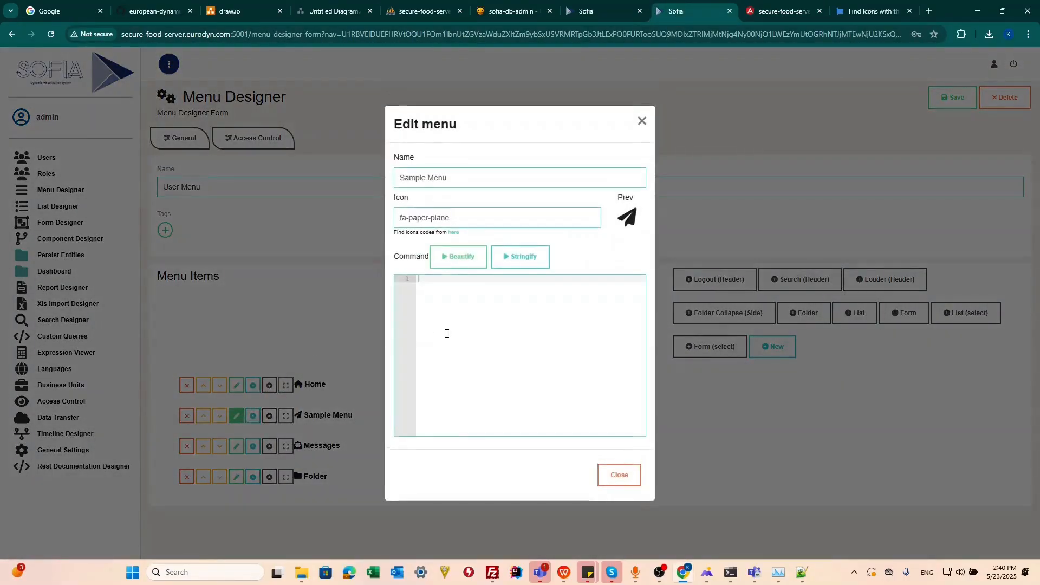
{"action": "left_click", "coordinate": [424, 327]}
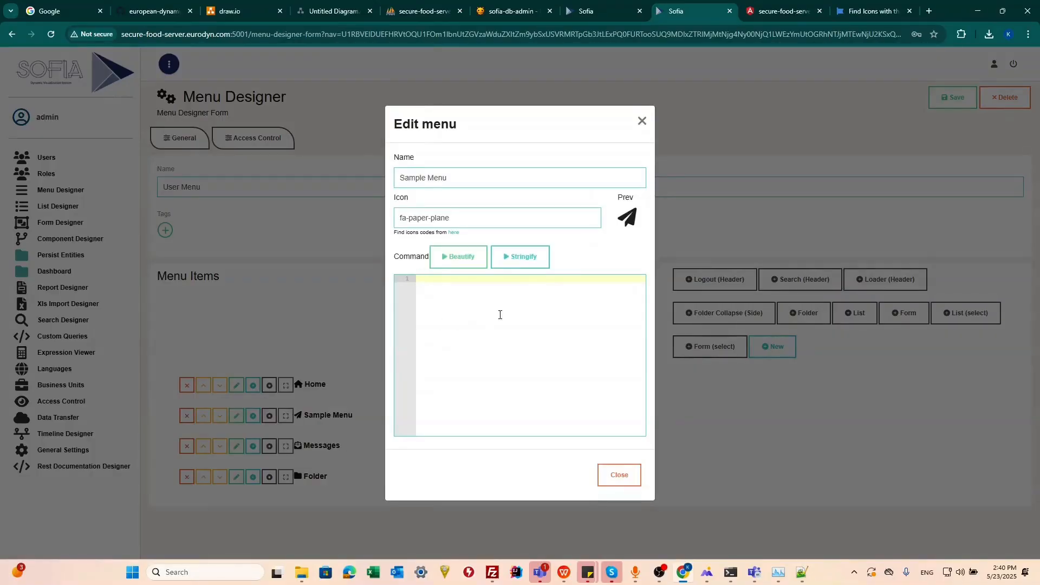
{"action": "left_click", "coordinate": [742, 412]}
{"action": "left_click", "coordinate": [854, 313]}
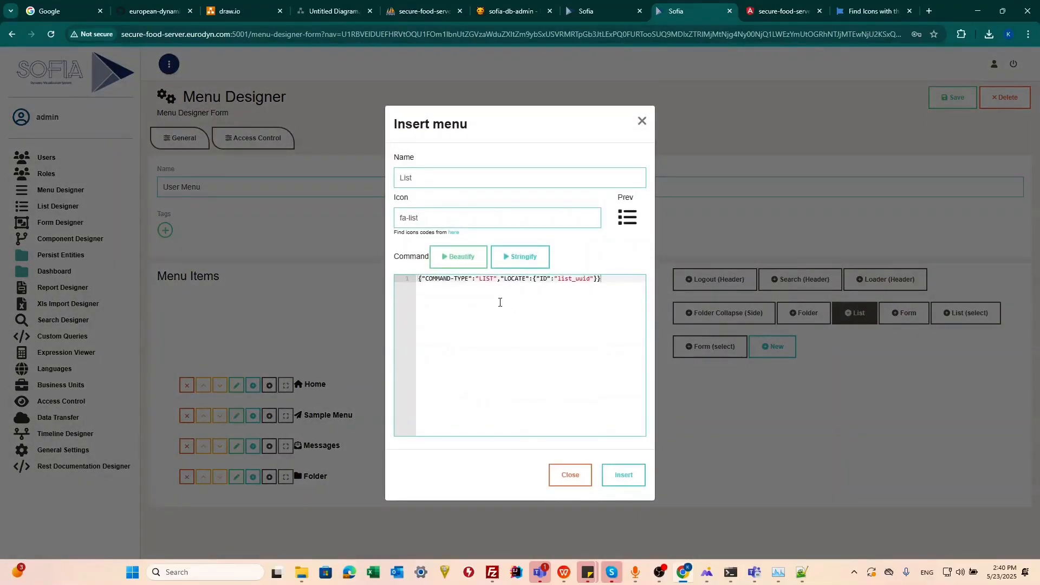
{"action": "left_click", "coordinate": [467, 259]}
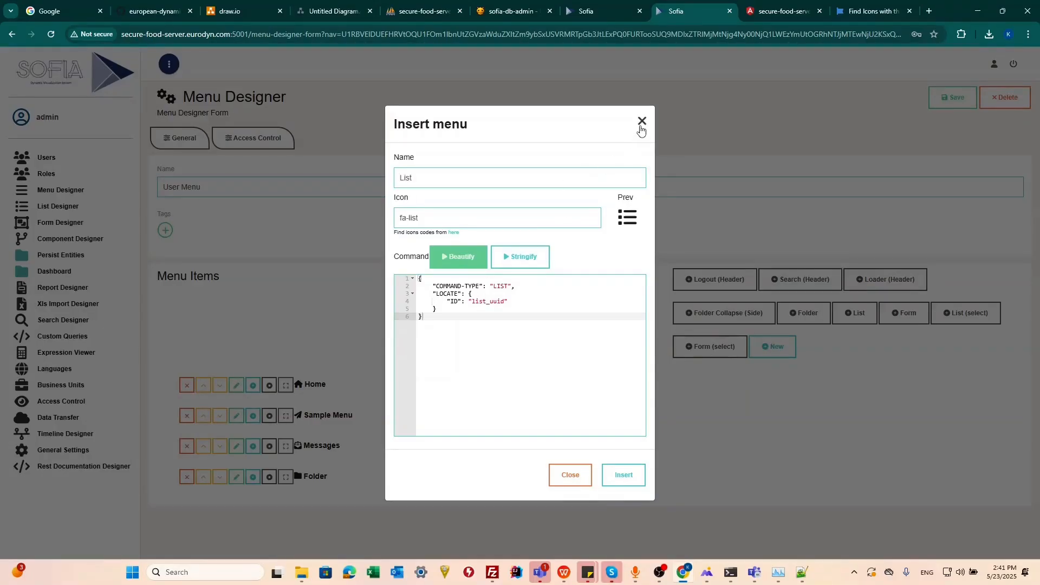
{"action": "left_click", "coordinate": [642, 124]}
Create a new List menu item in the User Menu and paste the copied Risk Profile list ID into its command's locate ID.
{"action": "left_click", "coordinate": [860, 313]}
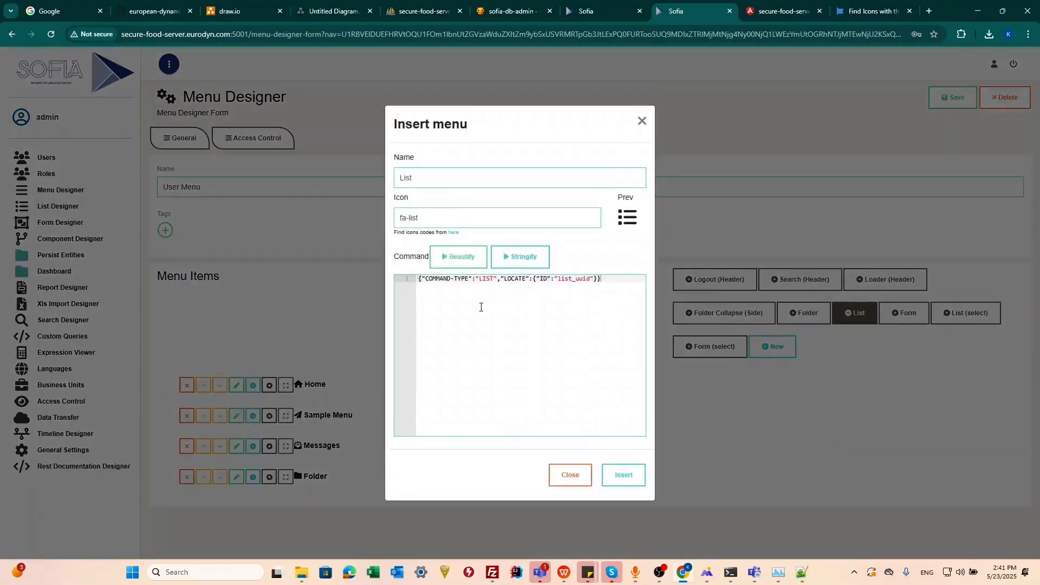
{"action": "left_click", "coordinate": [458, 257]}
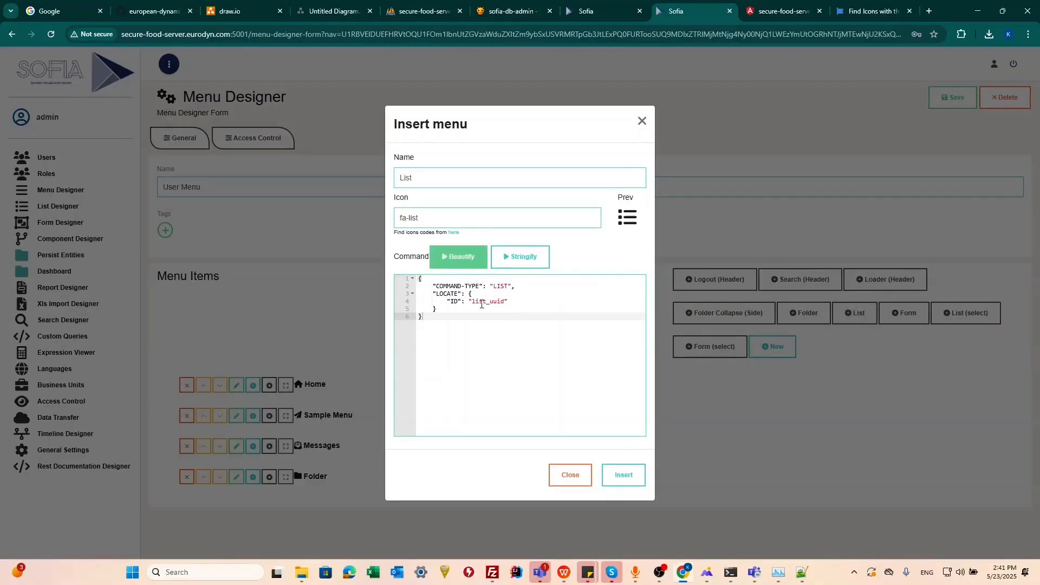
{"action": "double_click", "coordinate": [483, 300]}
{"action": "double_click", "coordinate": [504, 286]}
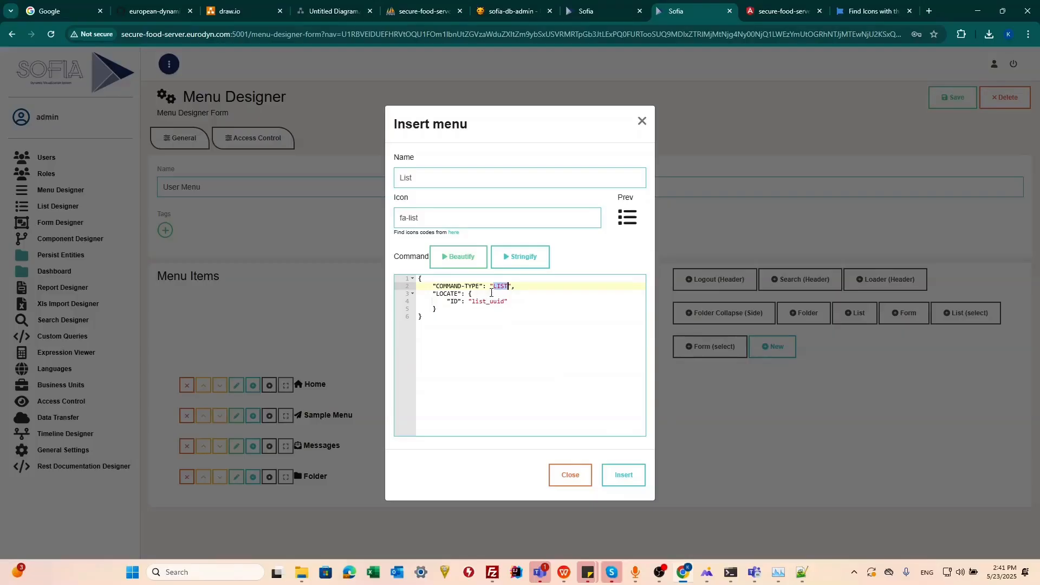
{"action": "double_click", "coordinate": [478, 302]}
{"action": "type", "text": "ea2c9b37-502a-45ce-9254-76e77988cbed"}
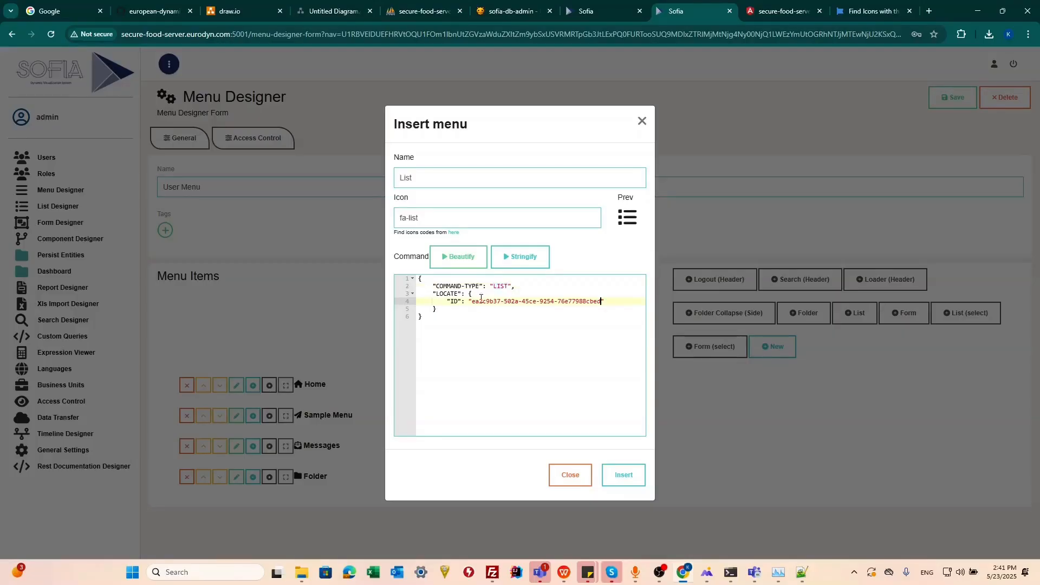
{"action": "left_click_drag", "start_coordinate": [467, 328], "coordinate": [390, 278]}
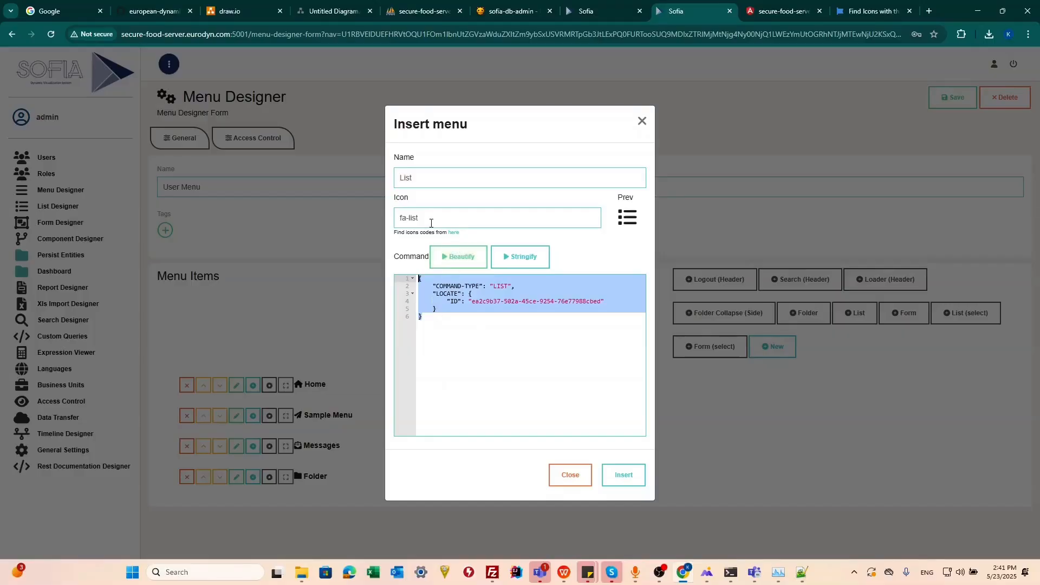
Try fa-group-layer as the icon code of the new menu item.
{"action": "double_click", "coordinate": [454, 222]}
{"action": "type", "text": "g"}
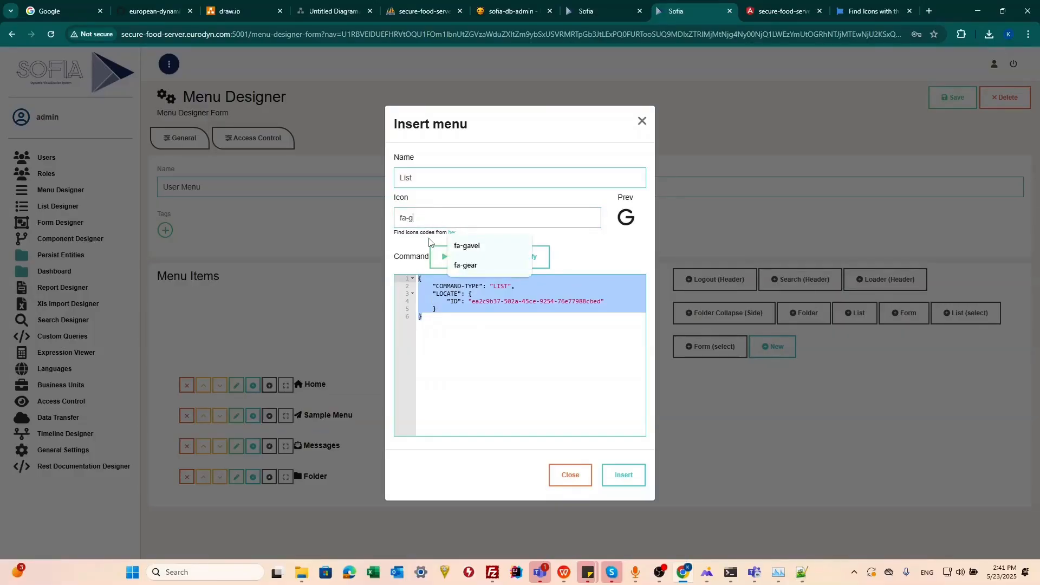
{"action": "type", "text": "rgoup"}
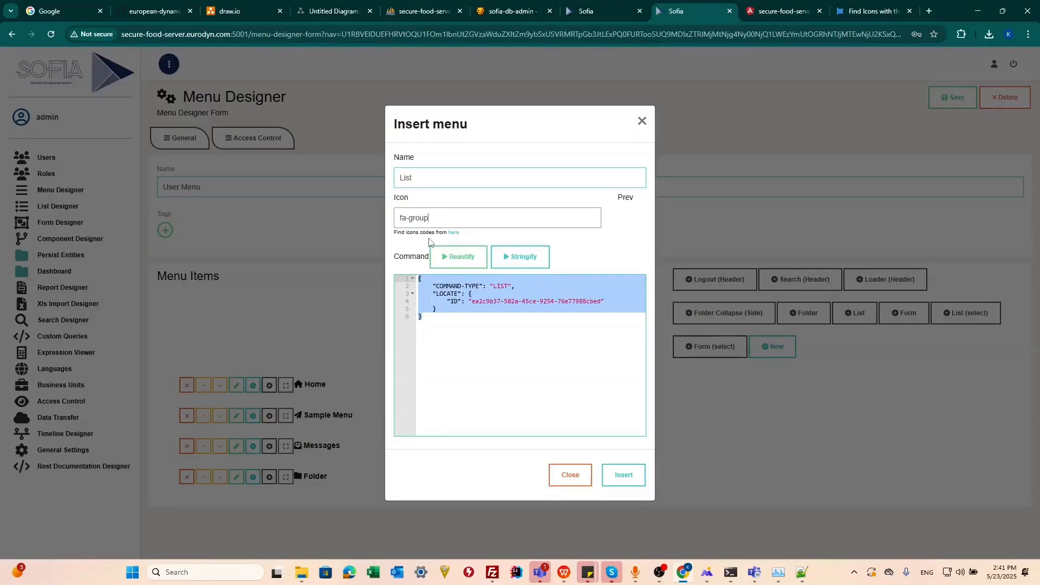
{"action": "type", "text": "-layer"}
Search Font Awesome's free icons for "layer" and open the layer-group icon to check its class name.
{"action": "left_click", "coordinate": [845, 13]}
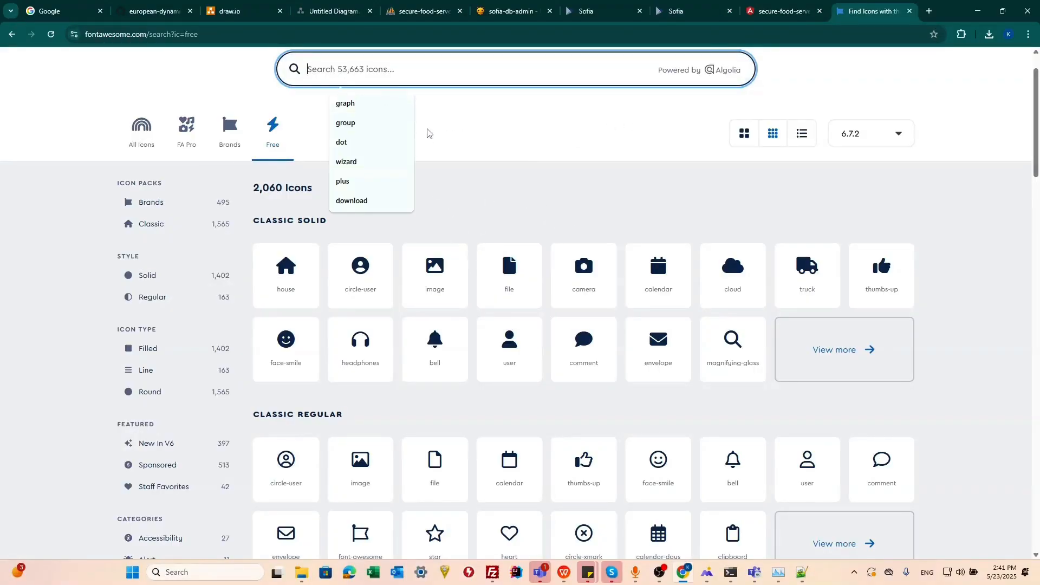
{"action": "scroll", "coordinate": [325, 122], "scroll_direction": "up", "scroll_amount": 1}
{"action": "type", "text": "layer"}
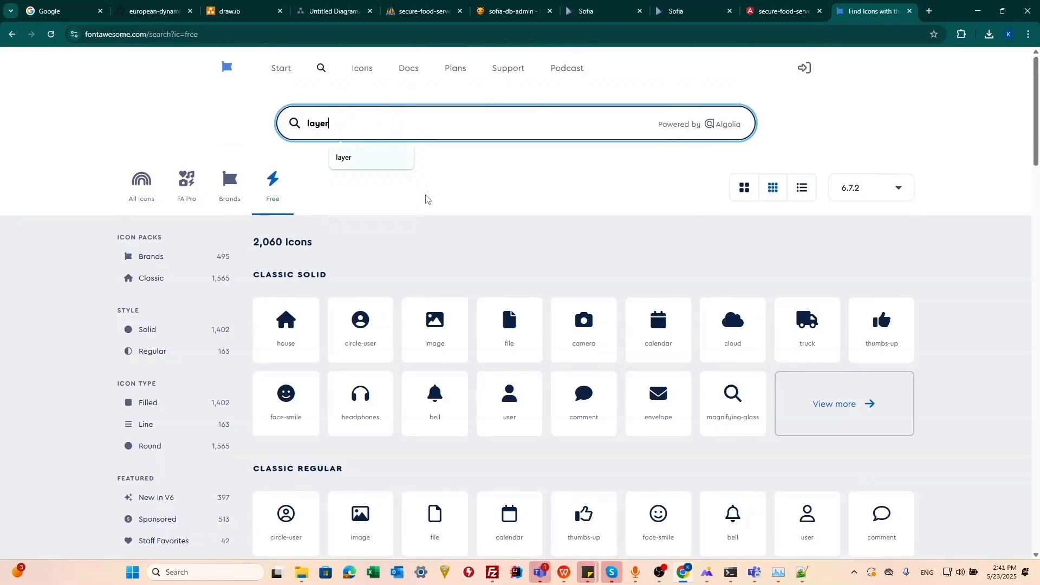
{"action": "key", "text": "Return"}
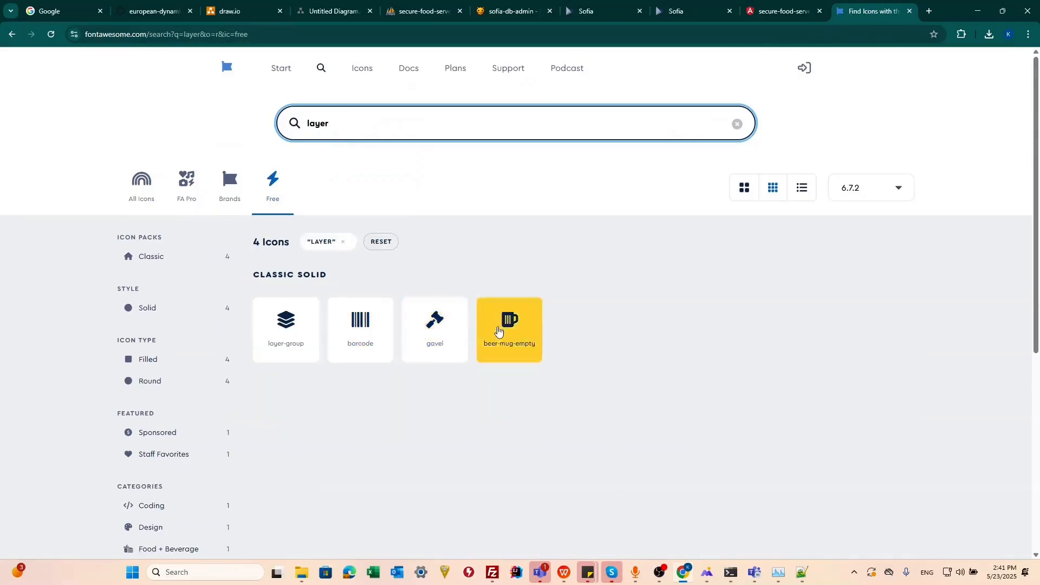
{"action": "left_click", "coordinate": [308, 320]}
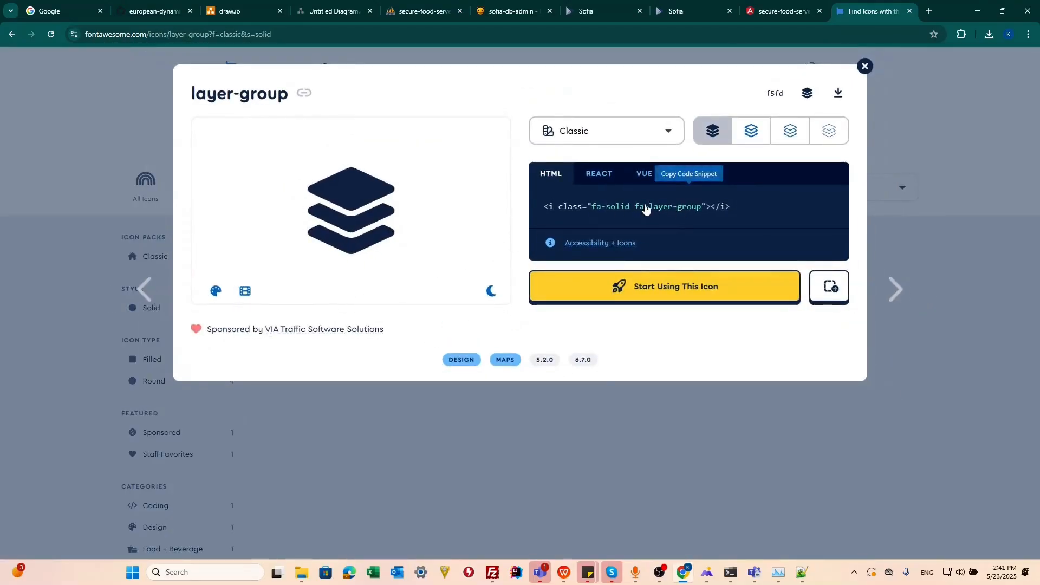
Return to the Menu Designer and correct the new menu item's icon to fa-layer-group.
{"action": "left_click", "coordinate": [757, 16]}
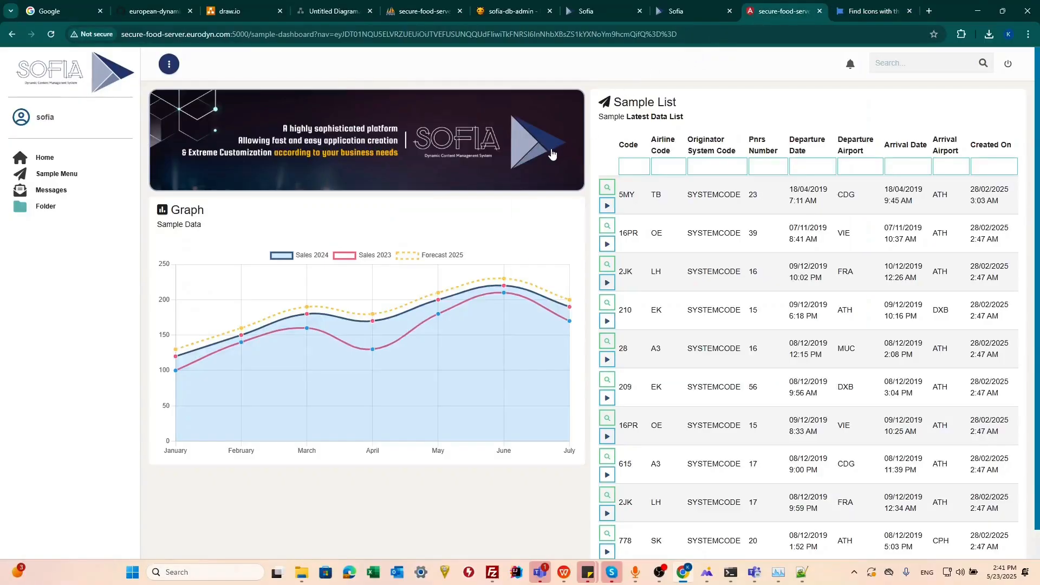
{"action": "left_click", "coordinate": [683, 12]}
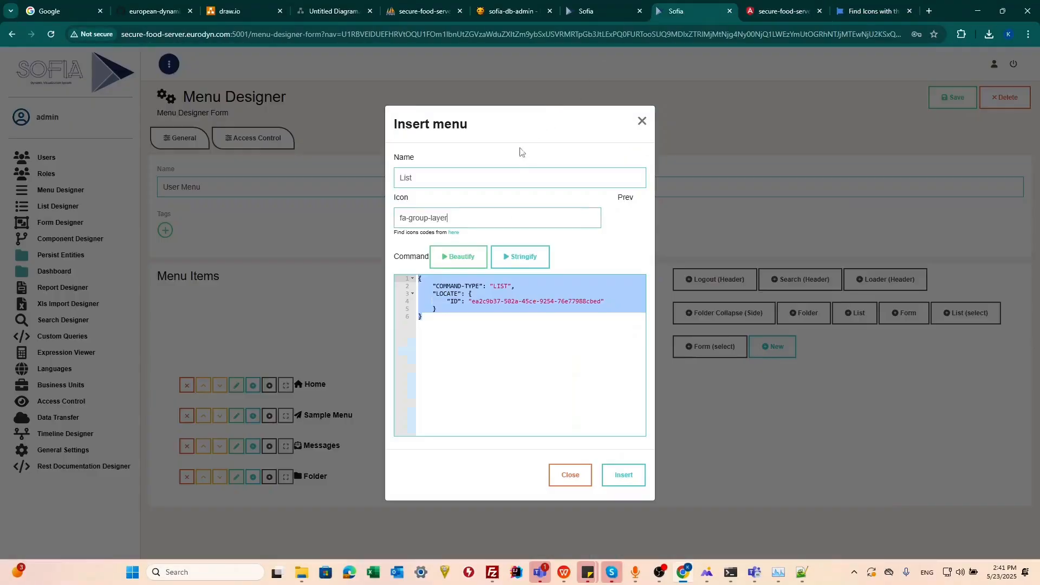
{"action": "double_click", "coordinate": [423, 219]}
{"action": "key", "text": "BackSpace"}
{"action": "key", "text": "BackSpace"}
{"action": "left_click", "coordinate": [435, 219]}
{"action": "type", "text": "-"}
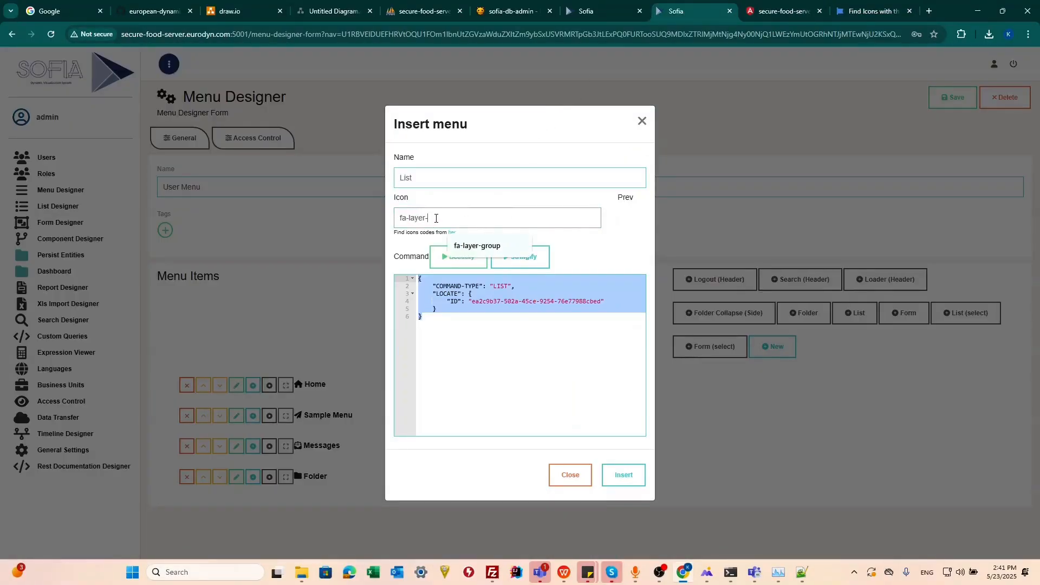
{"action": "key", "text": "Down"}
{"action": "key", "text": "Return"}
Name the menu item Risk Profile, insert it into the menu items, and save the User Menu.
{"action": "double_click", "coordinate": [449, 179]}
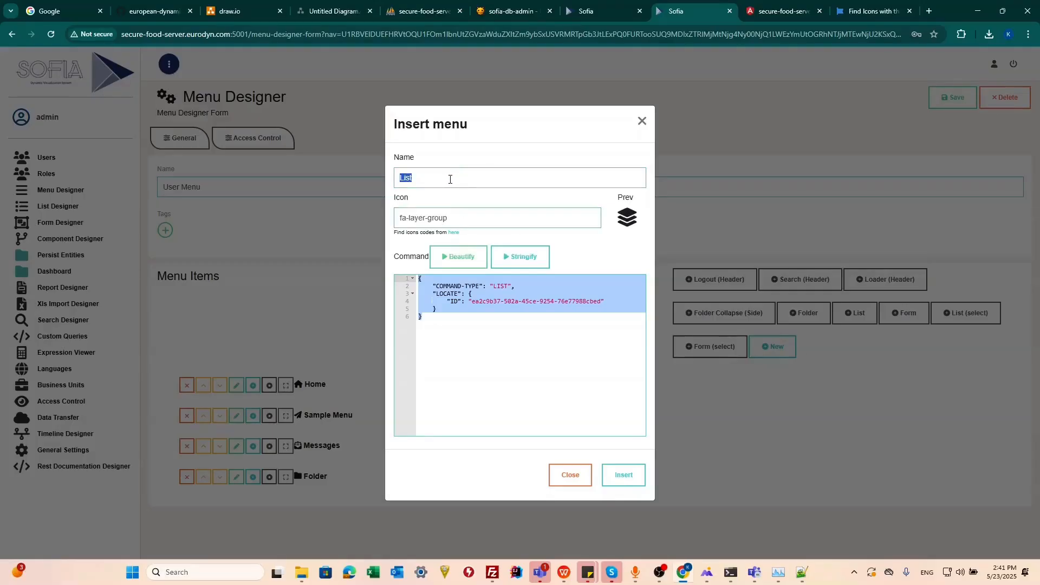
{"action": "type", "text": "Ri"}
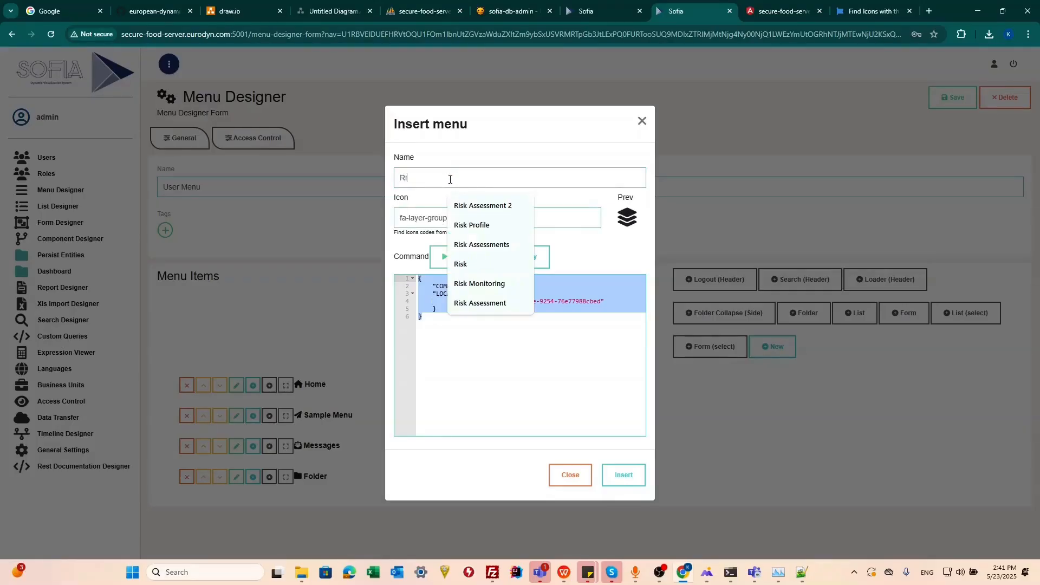
{"action": "type", "text": "sk Profile"}
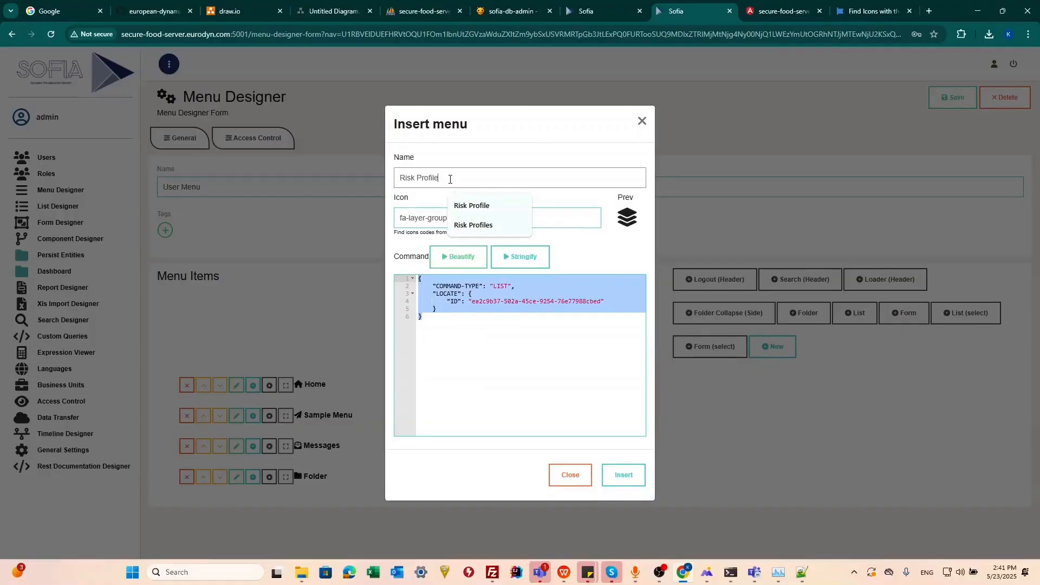
{"action": "left_click", "coordinate": [623, 475]}
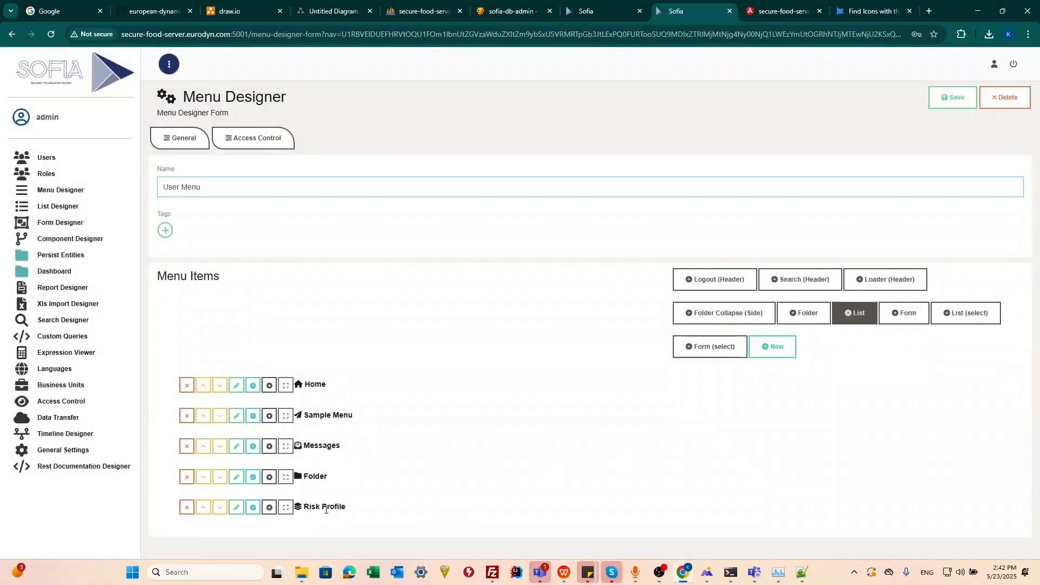
{"action": "left_click", "coordinate": [945, 100]}
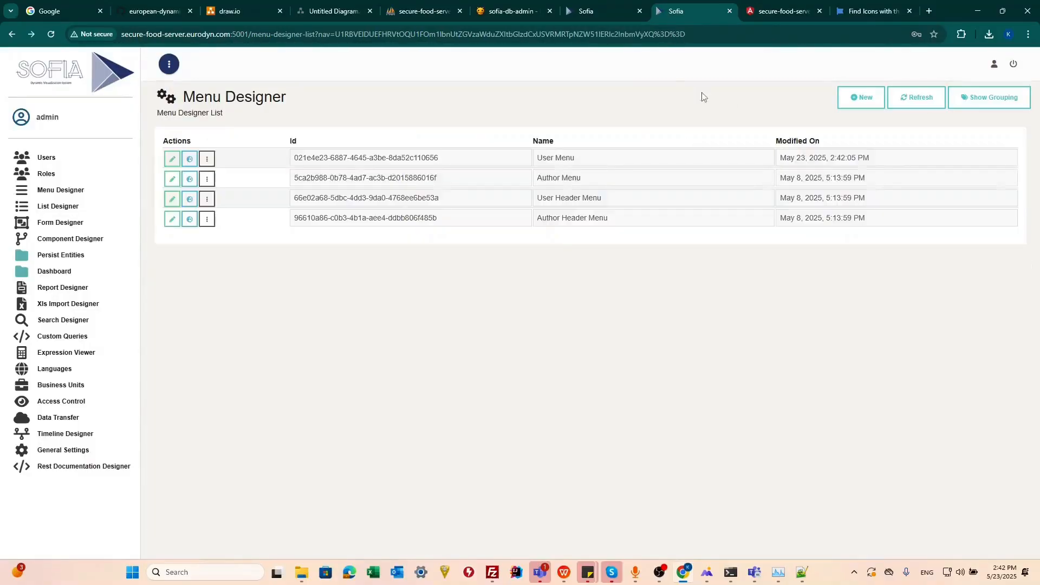
Log out of the sample dashboard, log back in with the username and account password, and open the Risk Profile list.
{"action": "left_click", "coordinate": [767, 12]}
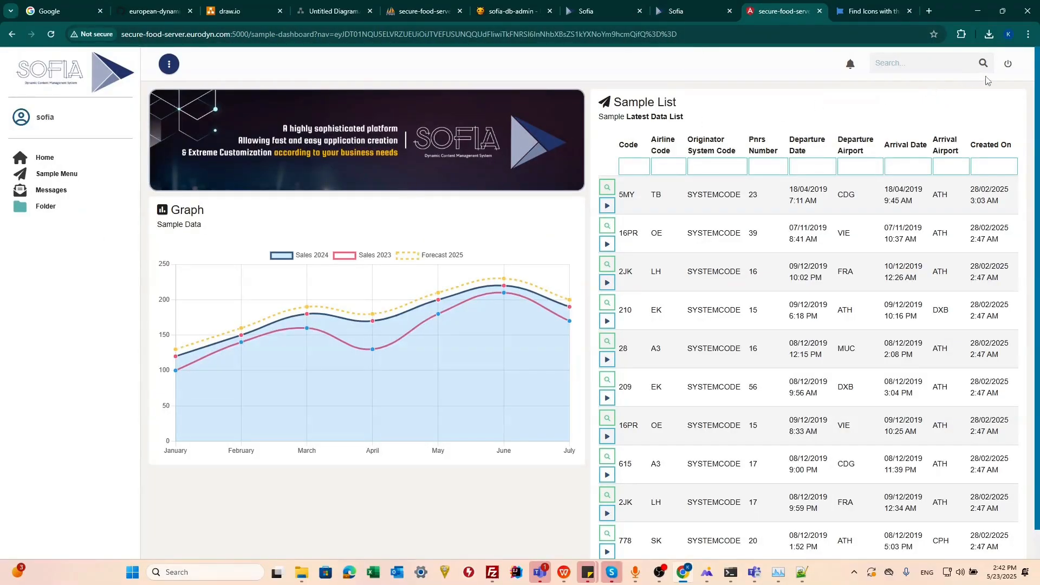
{"action": "left_click", "coordinate": [1008, 63]}
{"action": "left_click", "coordinate": [525, 249]}
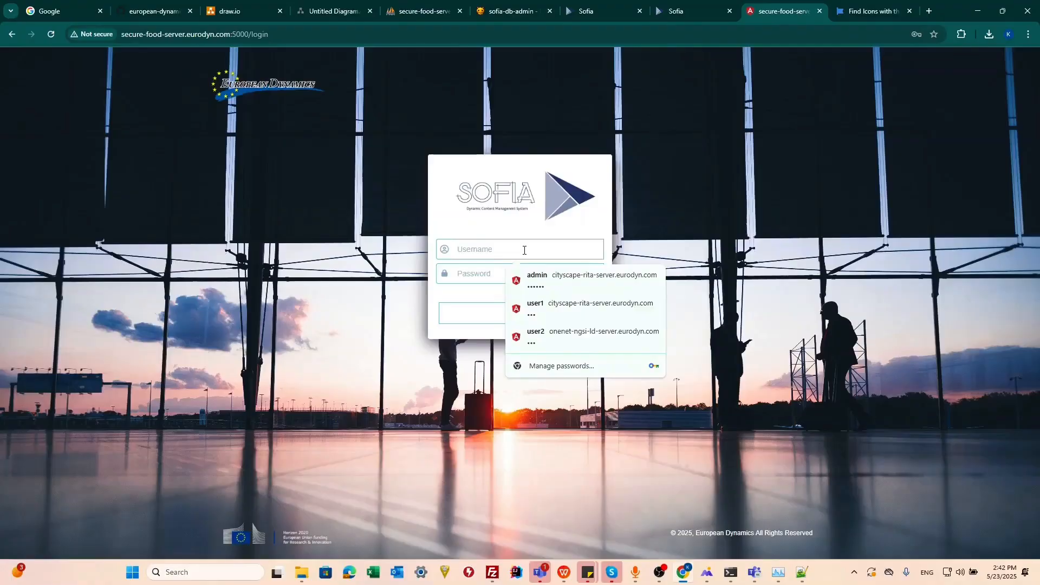
{"action": "type", "text": "sofiasofia"}
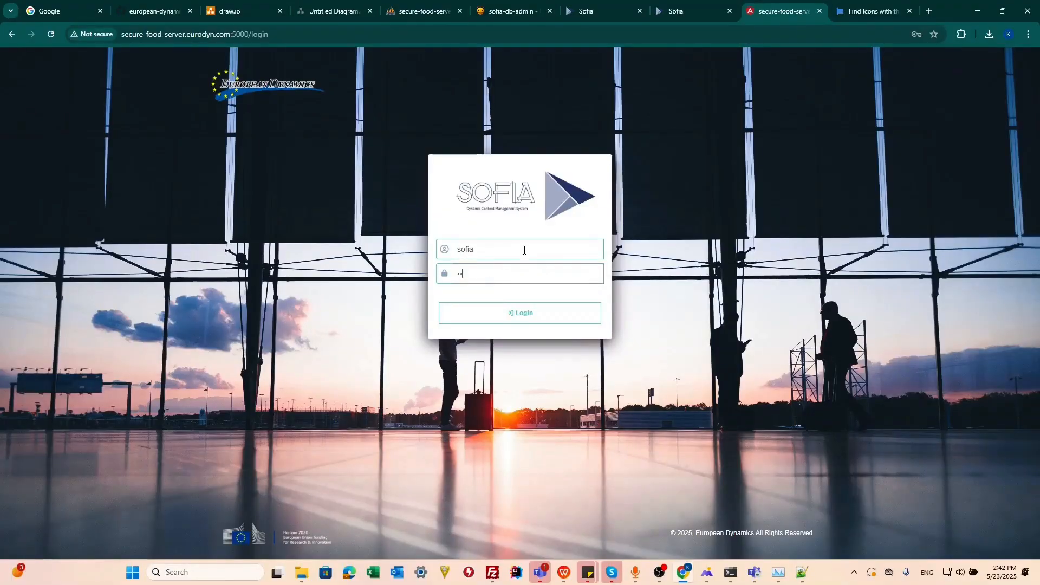
{"action": "left_click", "coordinate": [517, 313]}
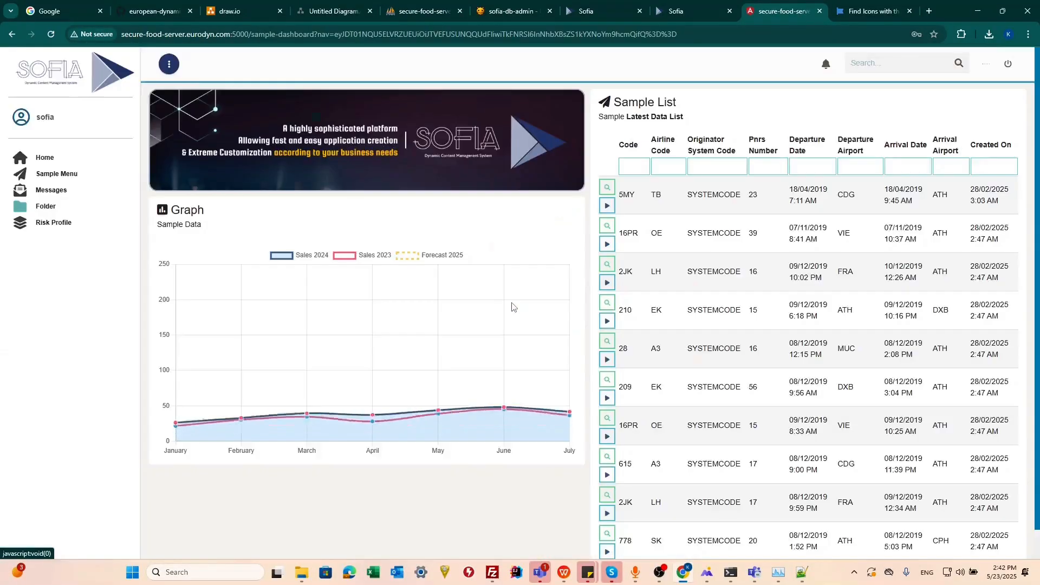
{"action": "left_click", "coordinate": [607, 193]}
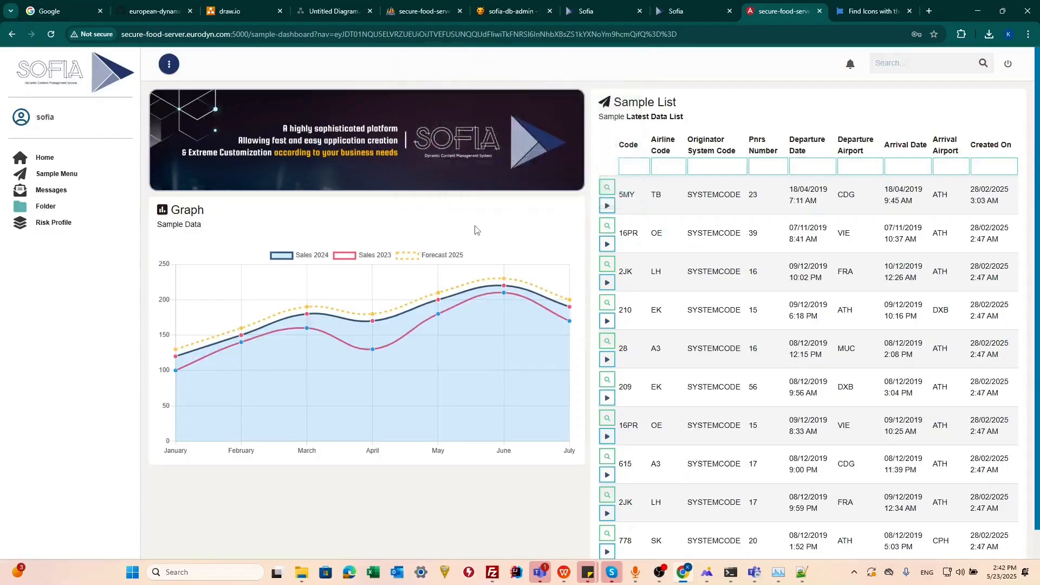
{"action": "left_click", "coordinate": [58, 224]}
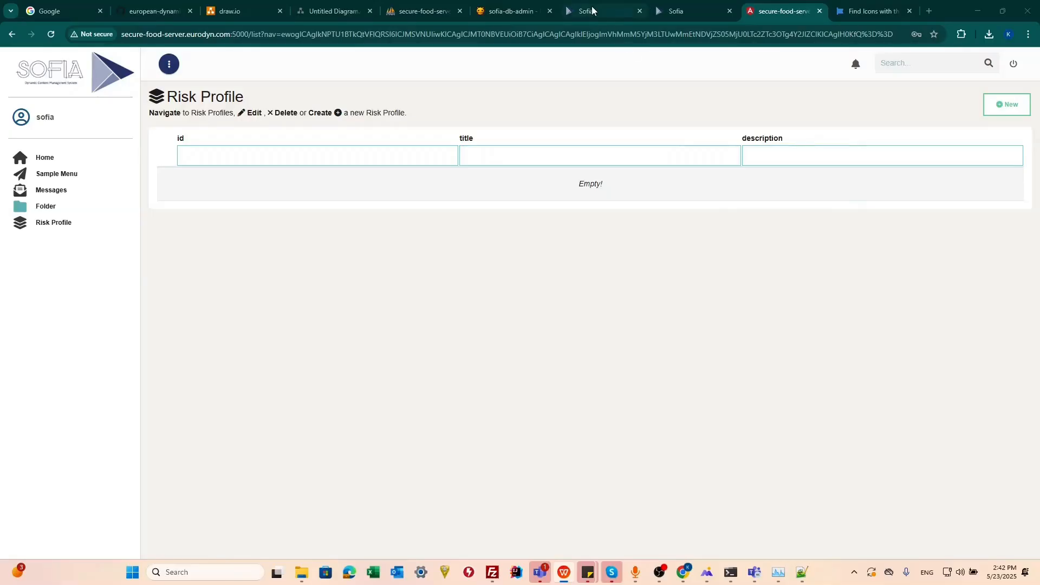
Switch to phpMyAdmin and open the insert form for a new row in application_db's risk_profile table.
{"action": "left_click", "coordinate": [422, 10]}
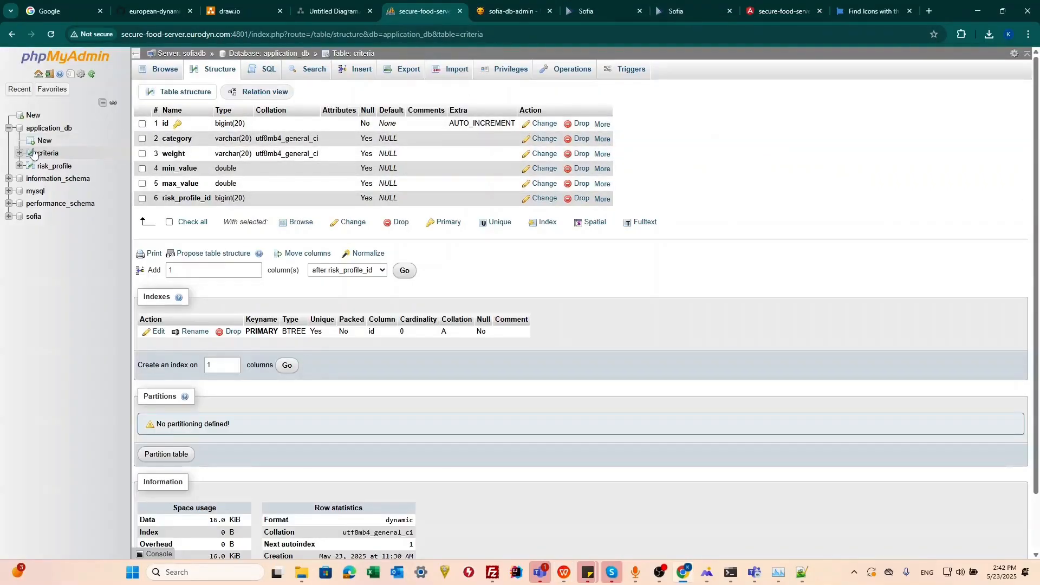
{"action": "left_click", "coordinate": [54, 168]}
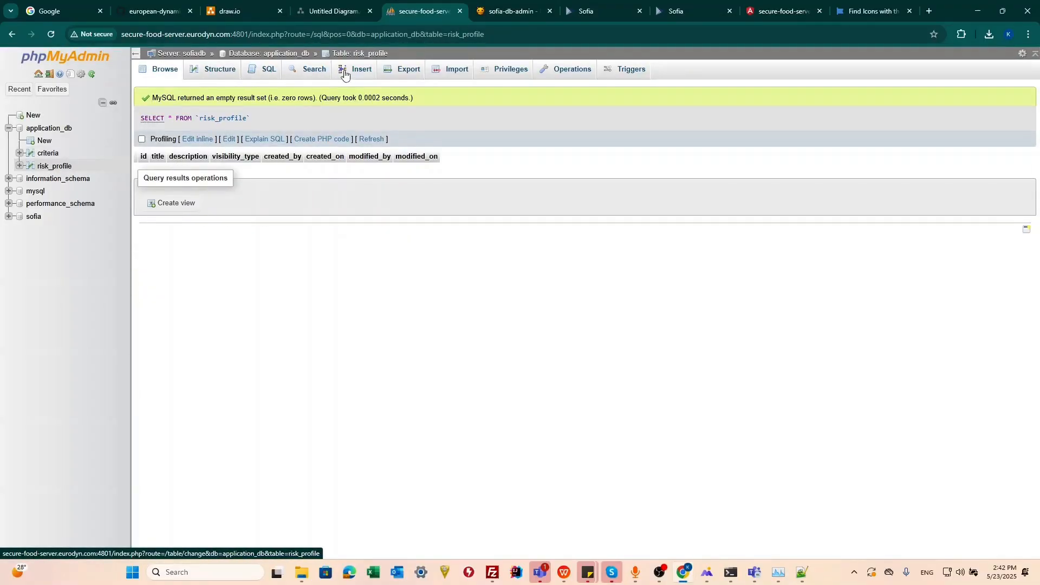
{"action": "left_click", "coordinate": [324, 76]}
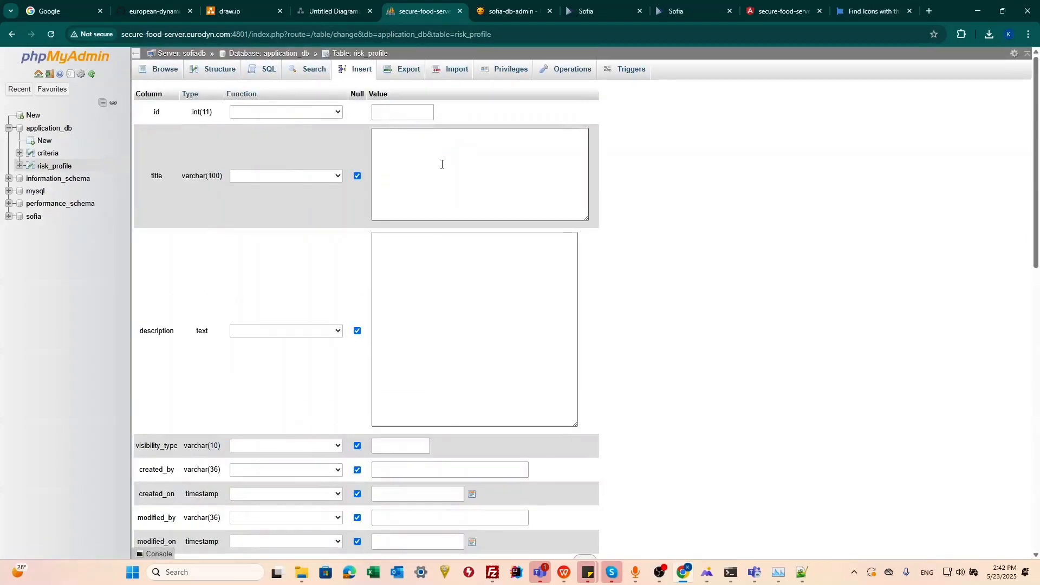
{"action": "left_click", "coordinate": [452, 162]}
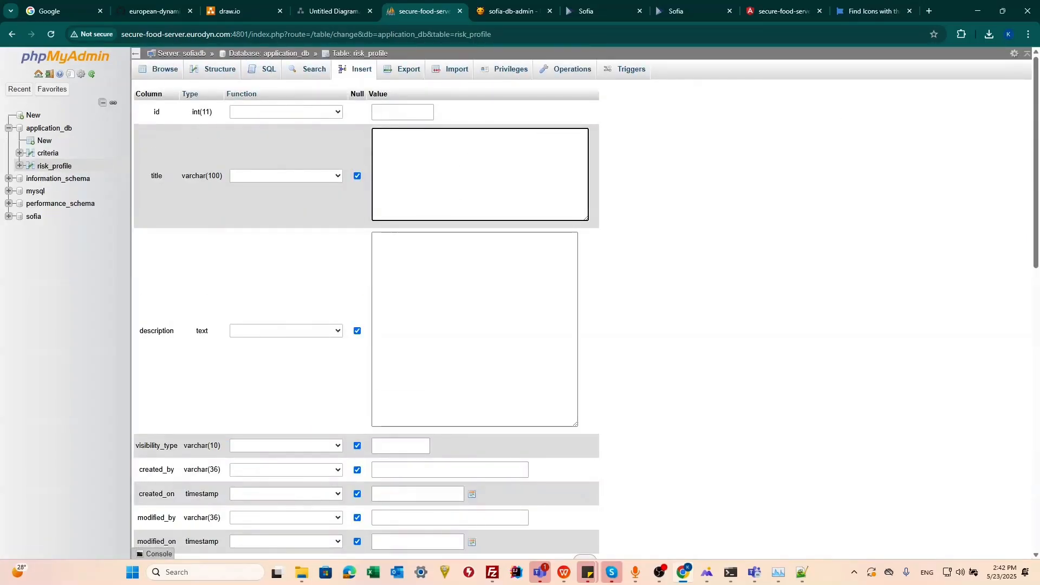
Copy the profile title Apples Thebes from the Create Profile mockup slide into the new row's title field.
{"action": "left_click_drag", "start_coordinate": [1039, 184], "coordinate": [433, 1]}
{"action": "triple_click", "coordinate": [558, 152]}
{"action": "key", "text": "ctrl+c"}
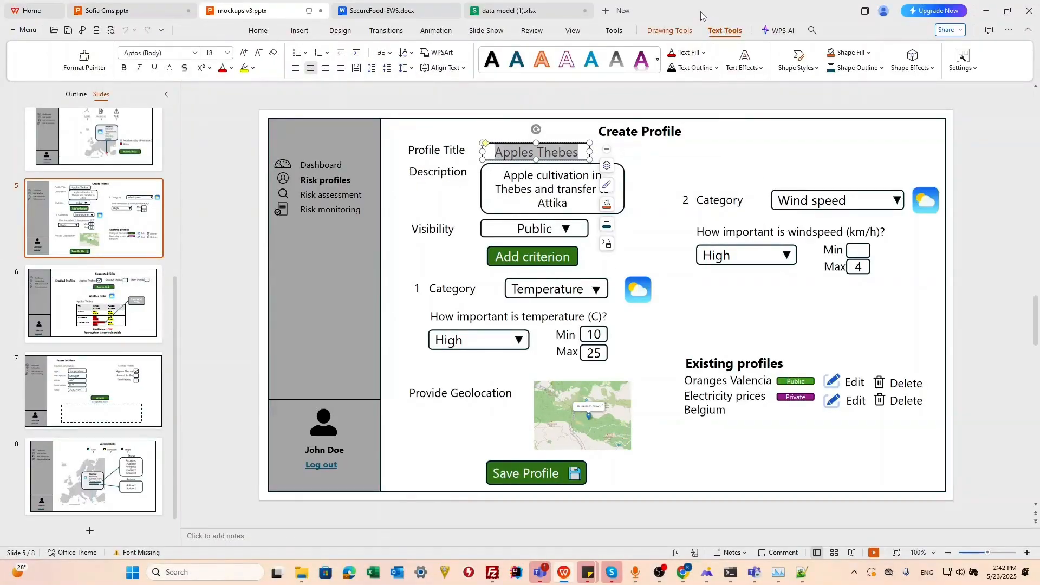
{"action": "left_click_drag", "start_coordinate": [701, 15], "coordinate": [1039, 136]}
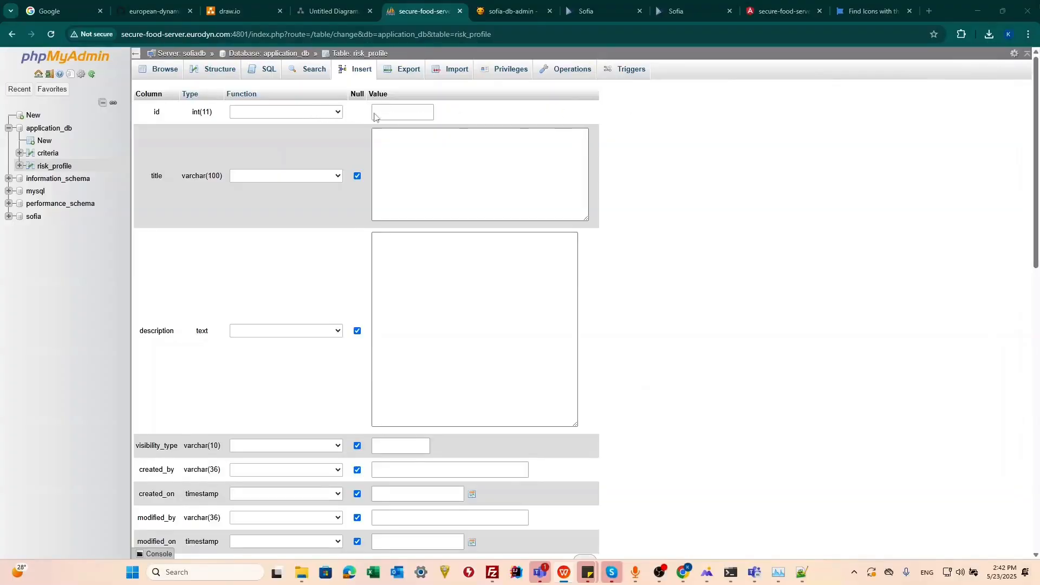
{"action": "left_click", "coordinate": [416, 155]}
{"action": "key", "text": "ctrl+v"}
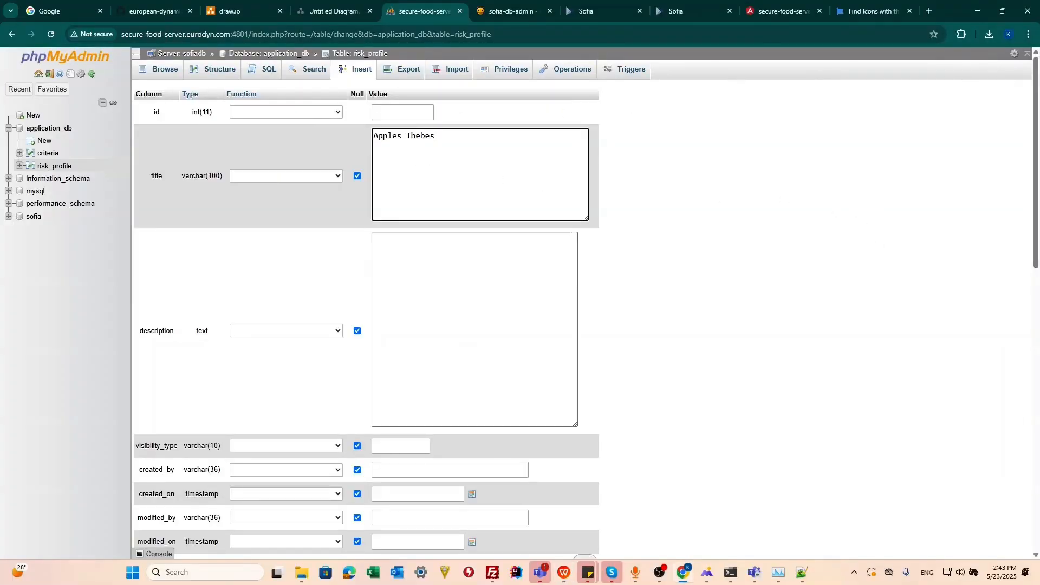
Copy the apple cultivation description from the Create Profile mockup slide into the new row's description field.
{"action": "key", "text": "alt+Tab"}
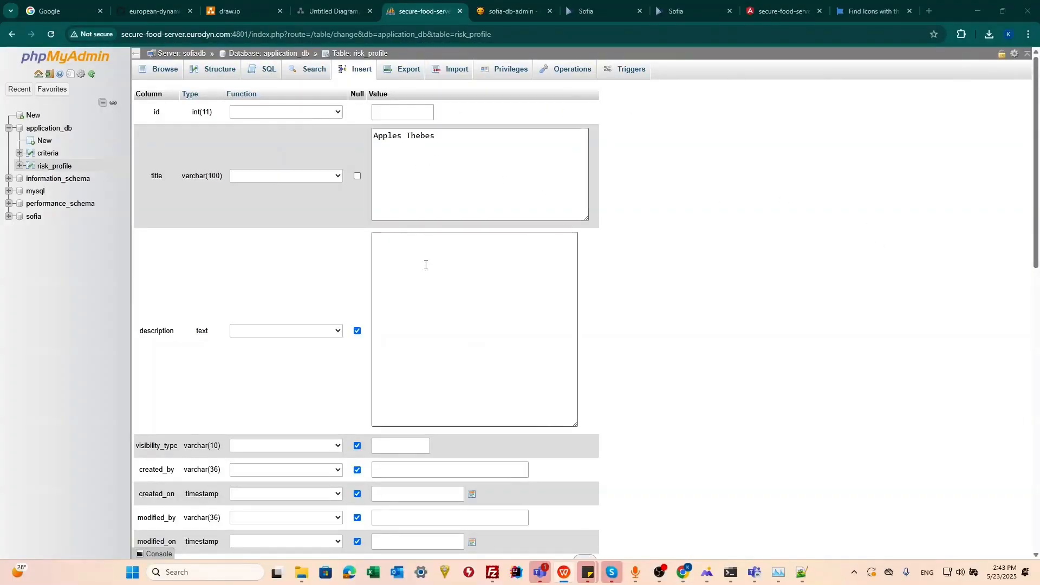
{"action": "left_click", "coordinate": [424, 262]}
{"action": "type", "text": "Apple cultivation in Thebes and transfer to Attika"}
Set the new risk_profile row's visibility_type to Private and insert the row into the table.
{"action": "scroll", "coordinate": [454, 330], "scroll_direction": "down", "scroll_amount": 3}
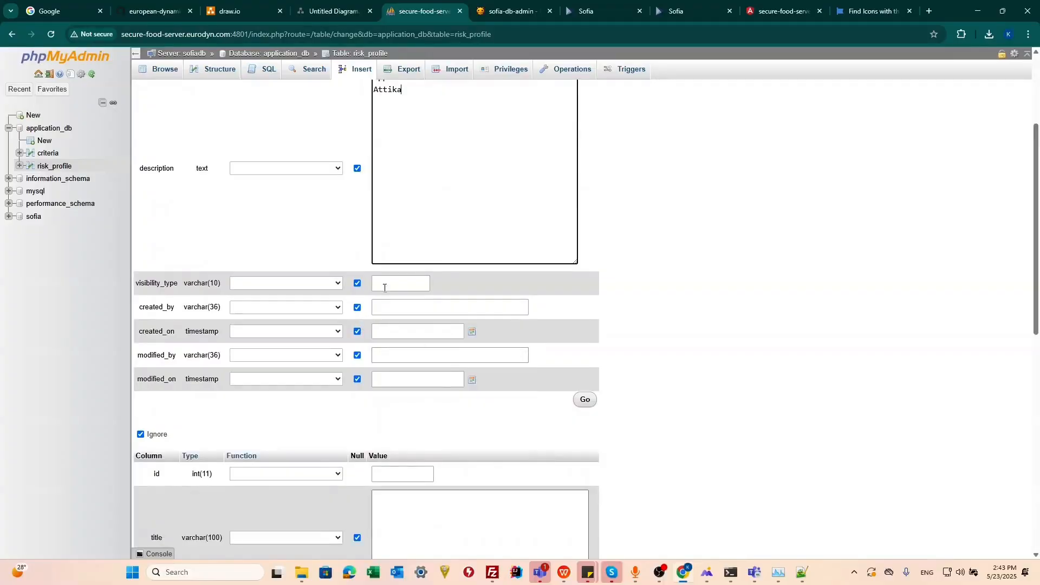
{"action": "left_click", "coordinate": [401, 281]}
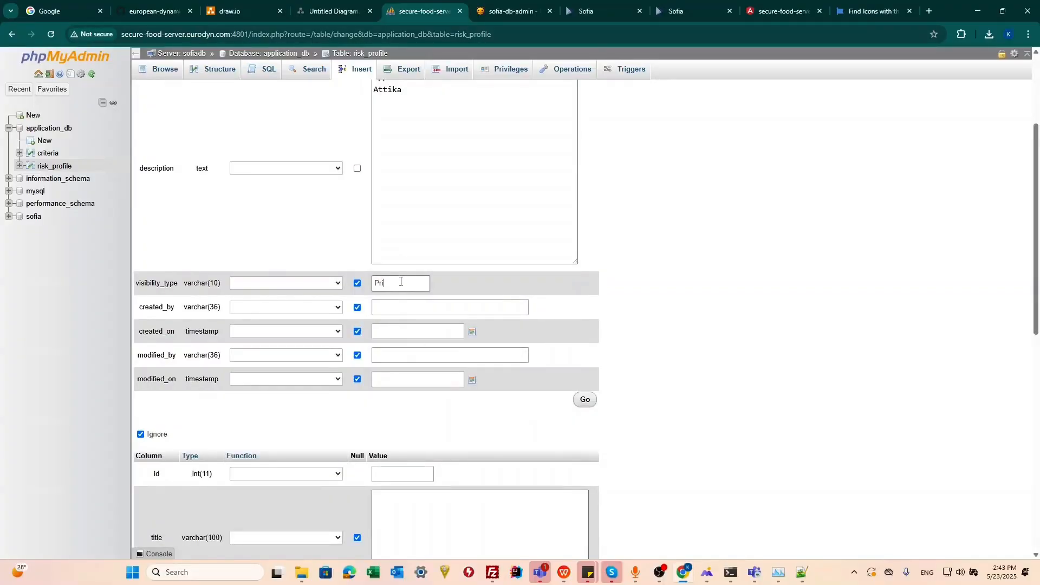
{"action": "scroll", "coordinate": [390, 225], "scroll_direction": "down", "scroll_amount": 1}
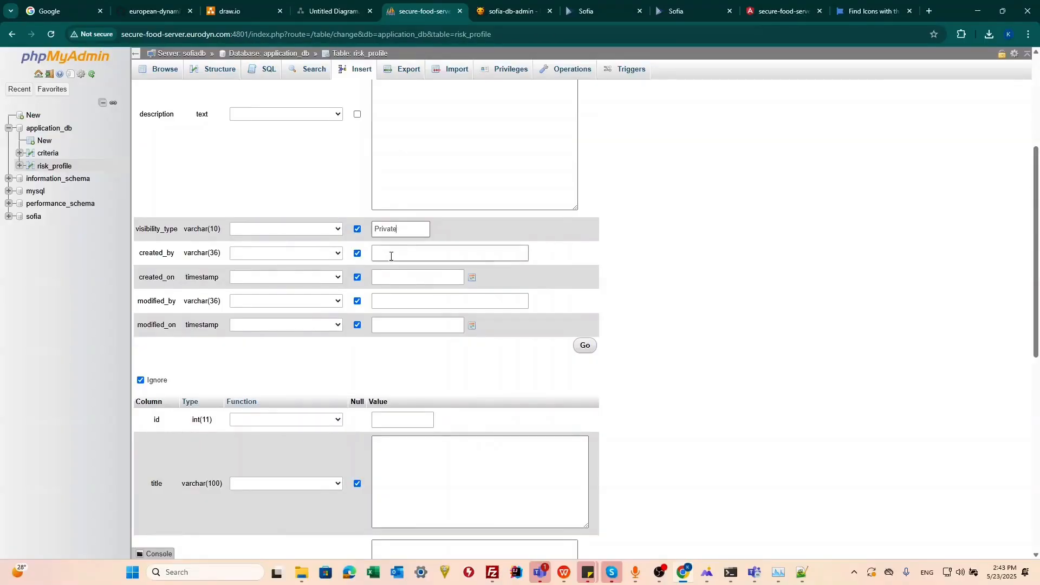
{"action": "scroll", "coordinate": [460, 241], "scroll_direction": "up", "scroll_amount": 4}
{"action": "scroll", "coordinate": [531, 220], "scroll_direction": "down", "scroll_amount": 1}
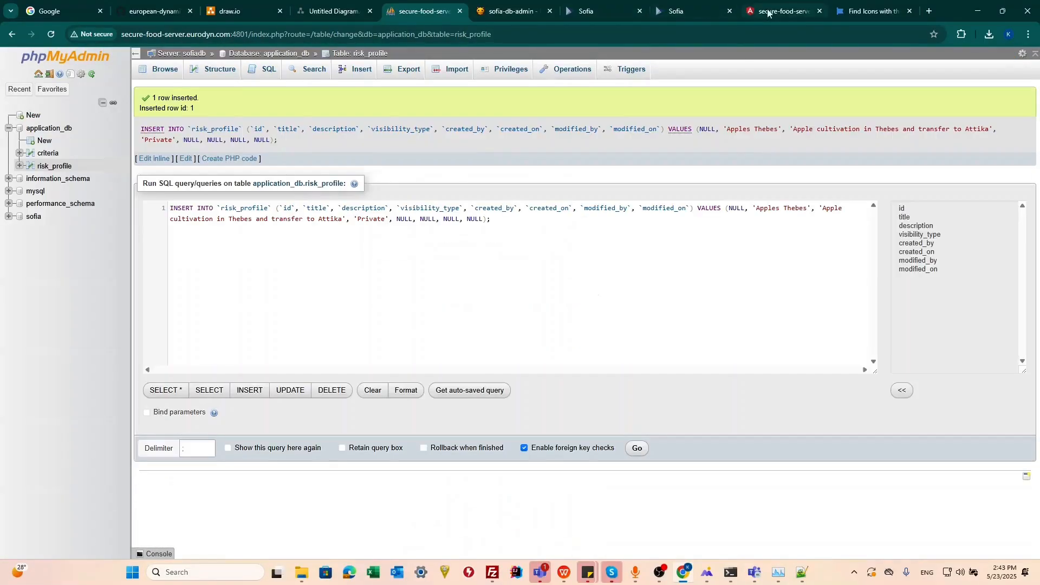
Switch to the sample dashboard and reopen the Risk Profile list to check the inserted row.
{"action": "left_click", "coordinate": [772, 12]}
{"action": "left_click", "coordinate": [54, 224]}
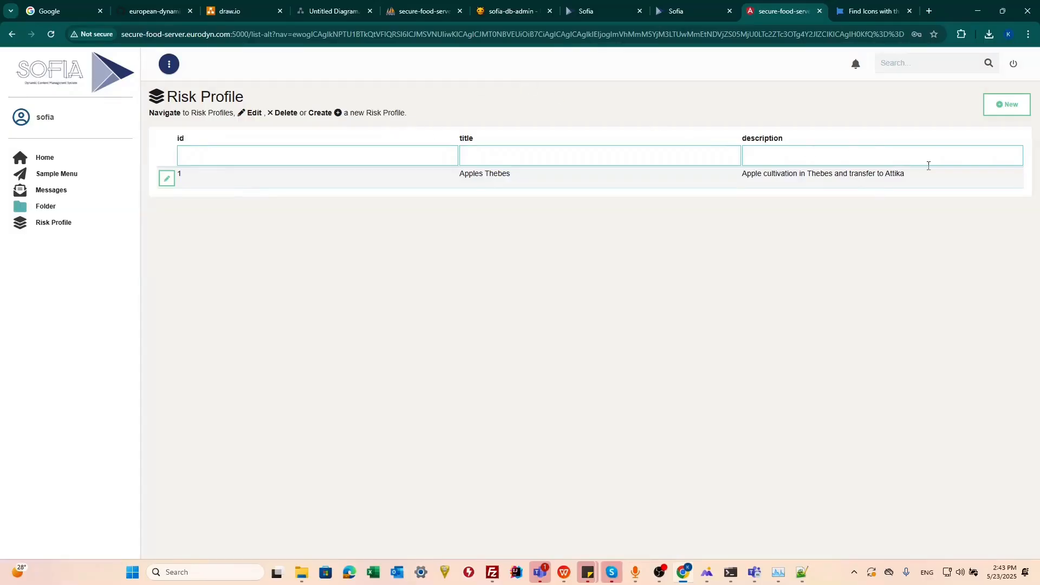
In the List Designer's Risk Profile column design, make the id column not visible and relabel the other columns Title and Description.
{"action": "left_click", "coordinate": [692, 16]}
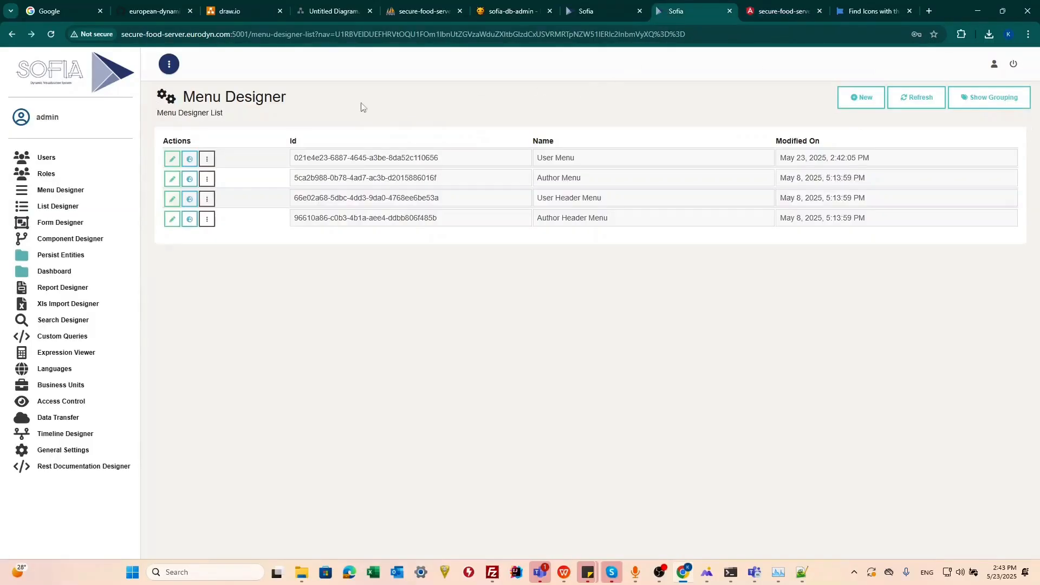
{"action": "left_click", "coordinate": [43, 208]}
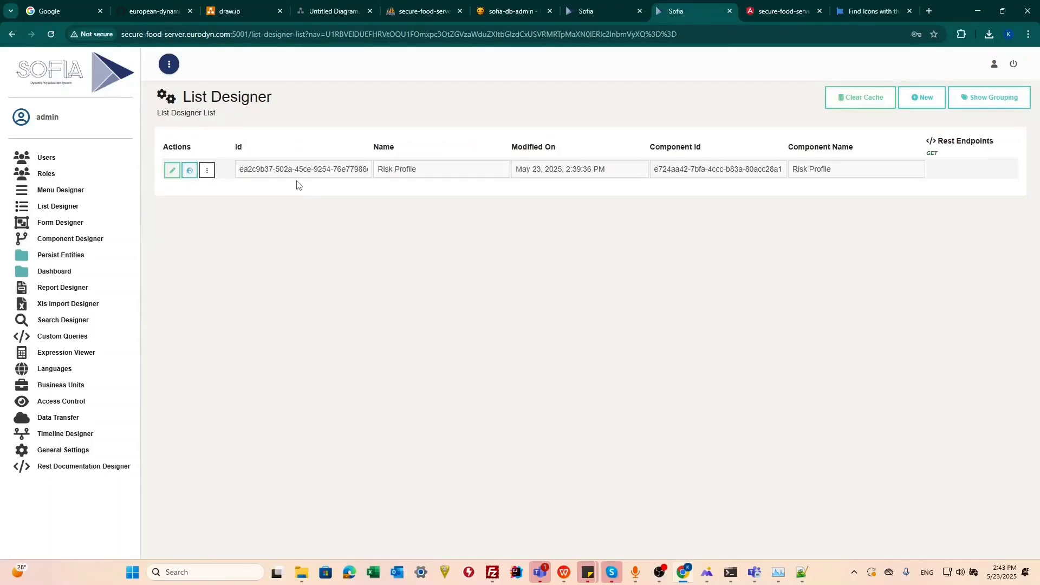
{"action": "left_click", "coordinate": [172, 171]}
{"action": "left_click", "coordinate": [236, 142]}
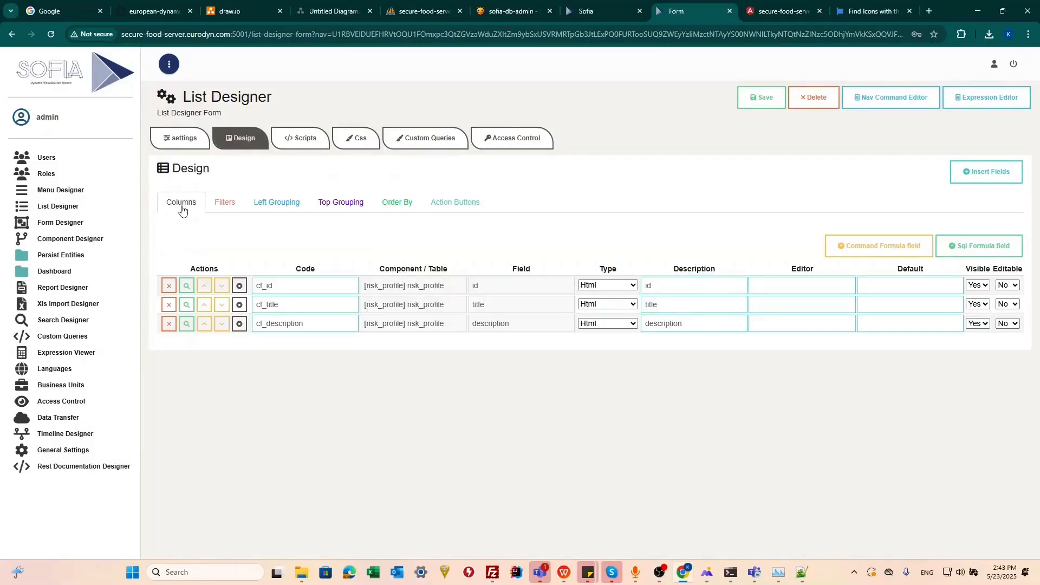
{"action": "left_click", "coordinate": [978, 285]}
{"action": "left_click", "coordinate": [977, 313]}
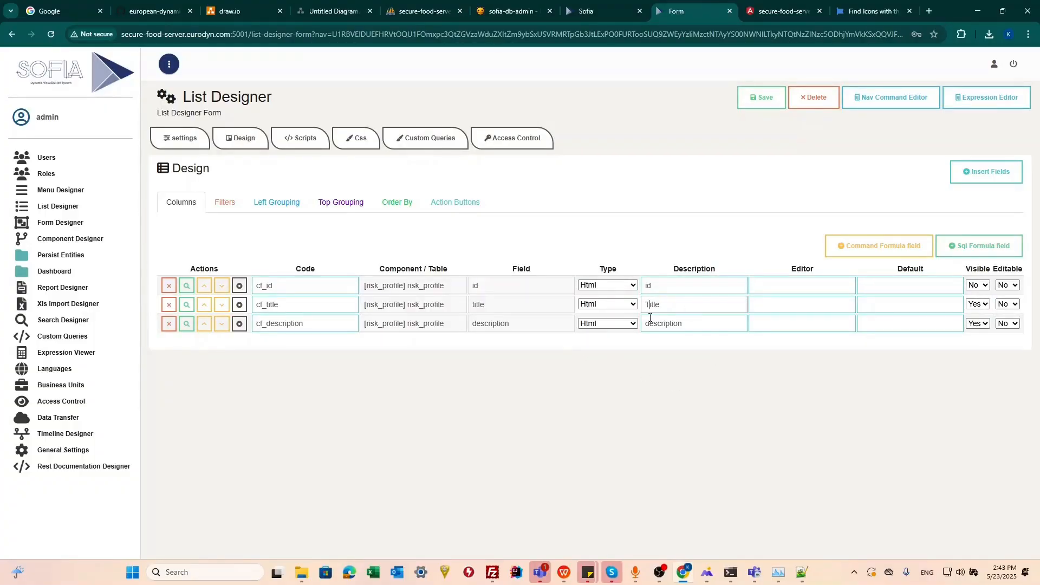
{"action": "key", "text": "BackSpace"}
{"action": "type", "text": "D"}
Insert the risk_profile visibility_type field as a list column labelled Visibility Type and save the list.
{"action": "left_click", "coordinate": [986, 172]}
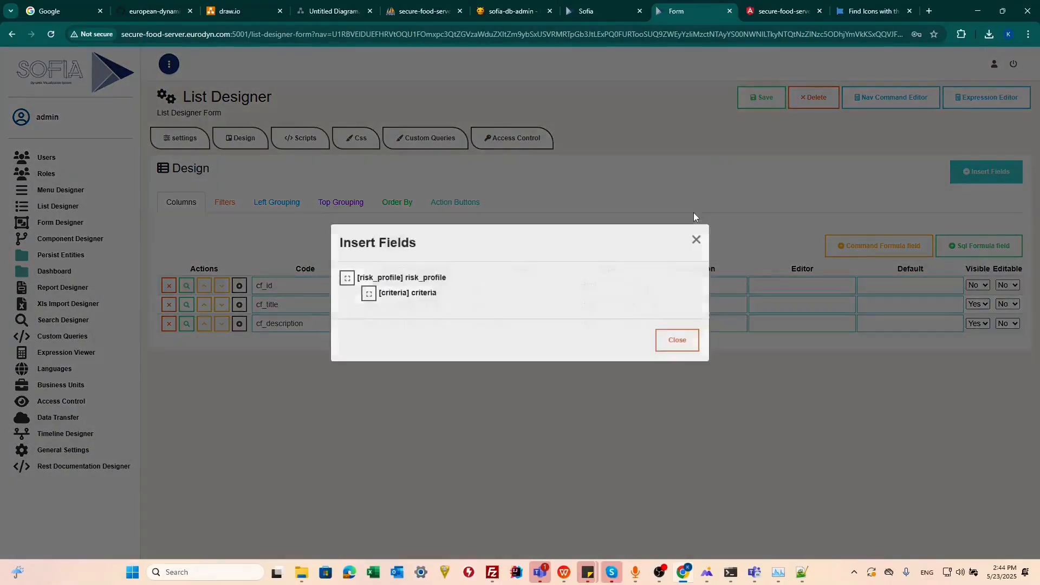
{"action": "left_click", "coordinate": [352, 289]}
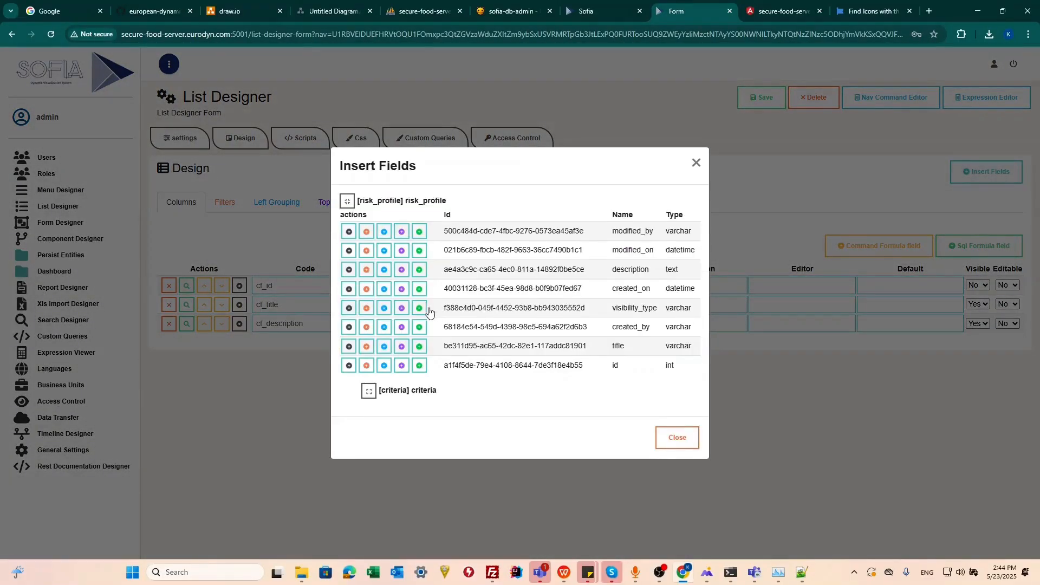
{"action": "left_click", "coordinate": [348, 308]}
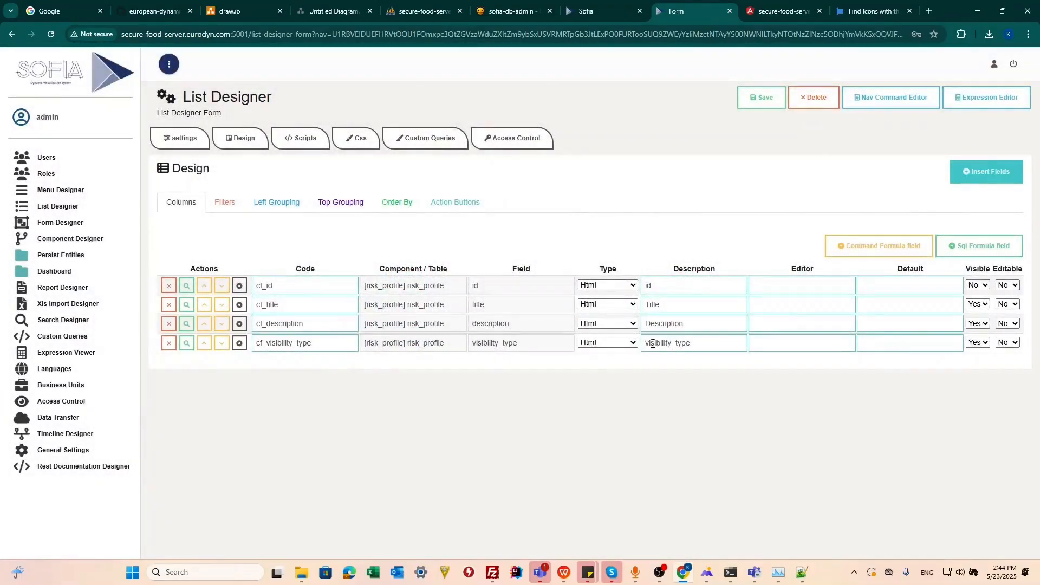
{"action": "left_click", "coordinate": [653, 343]}
{"action": "key", "text": "BackSpace"}
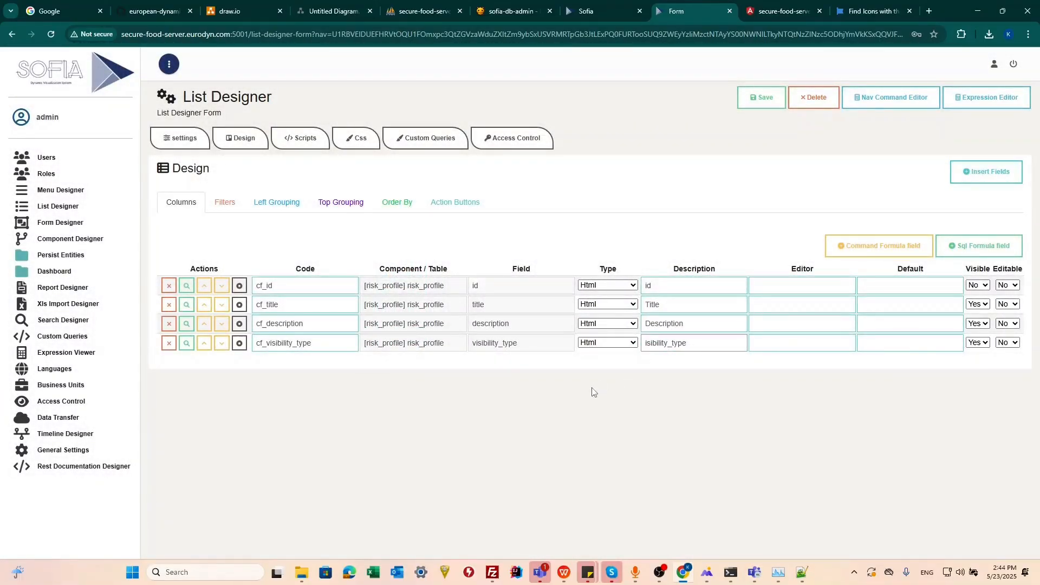
{"action": "type", "text": "V"}
{"action": "key", "text": "BackSpace"}
{"action": "left_click", "coordinate": [751, 100]}
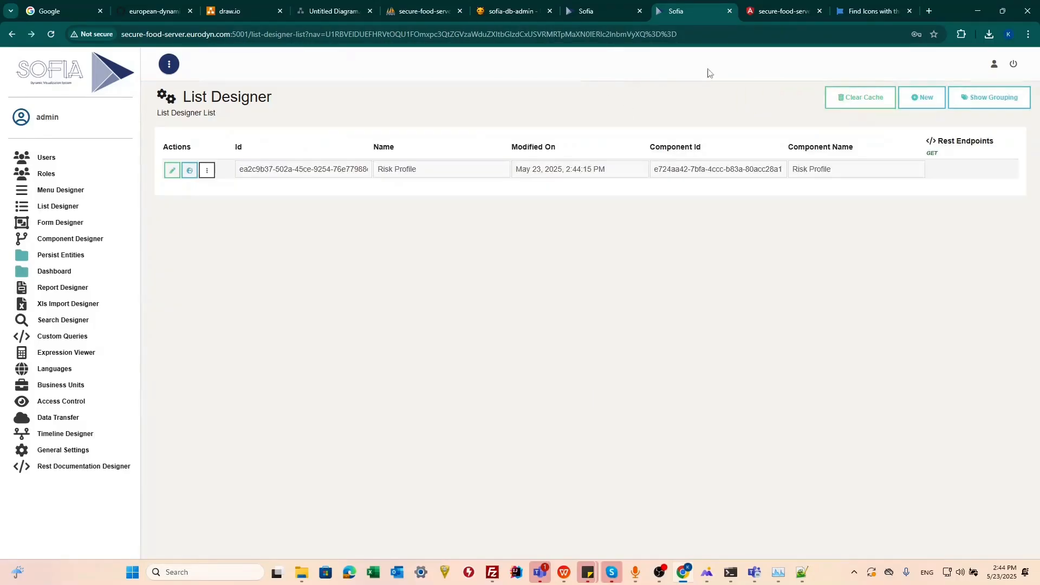
Reload the Risk Profile list in the dashboard and examine its column labels and header description.
{"action": "left_click", "coordinate": [776, 12]}
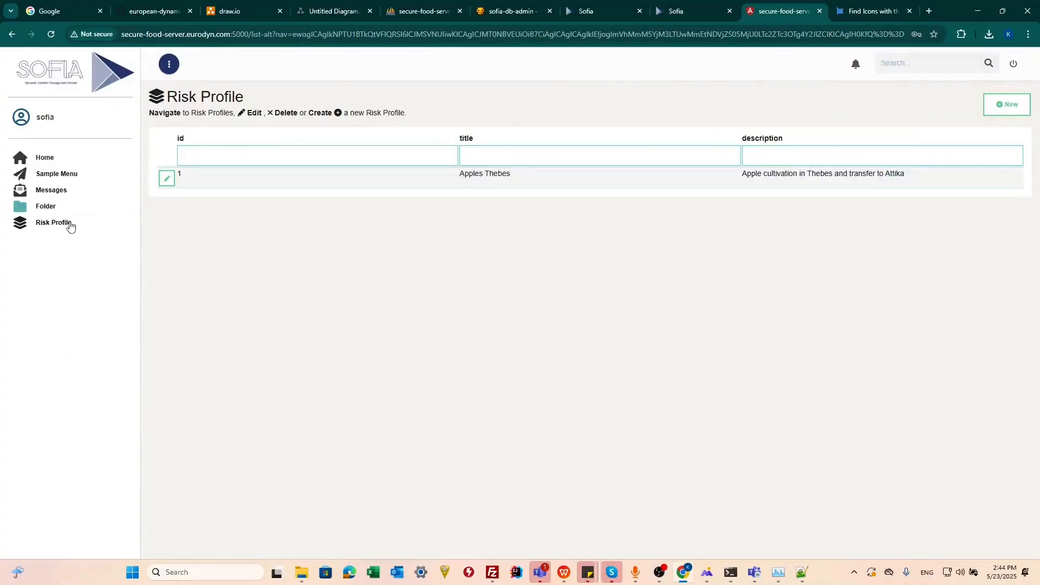
{"action": "left_click", "coordinate": [68, 224]}
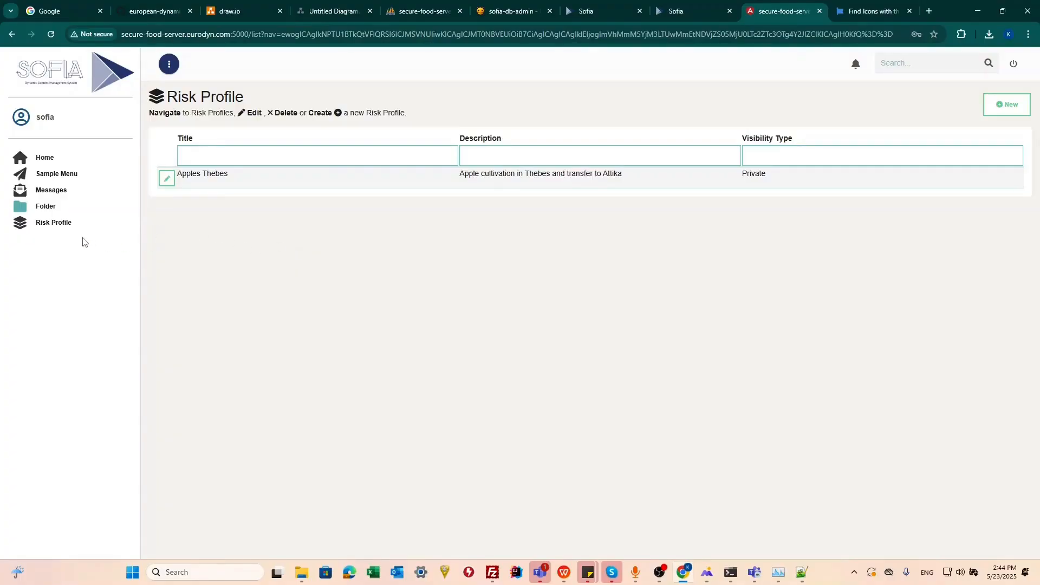
{"action": "left_click", "coordinate": [50, 224]}
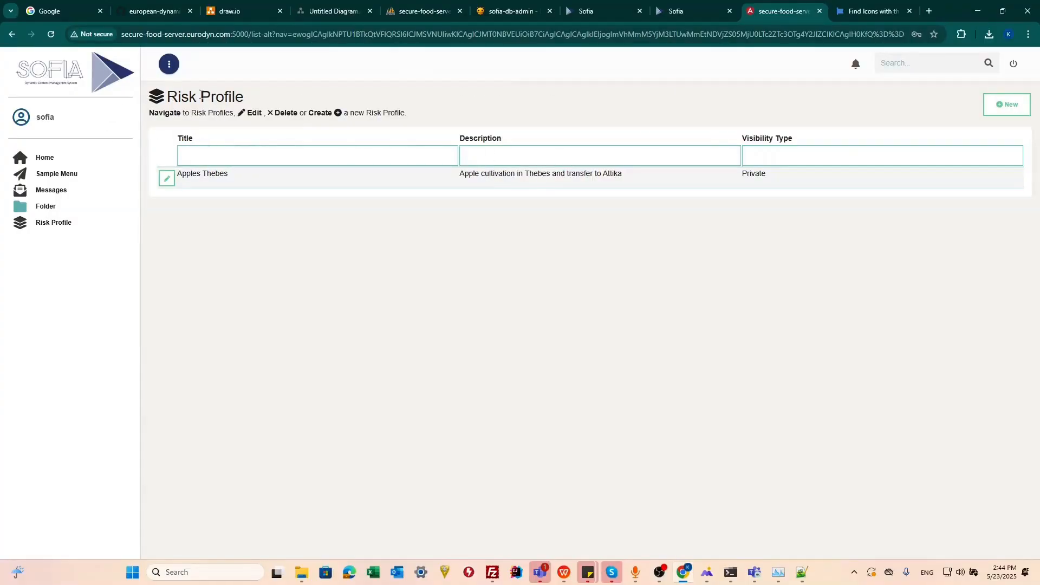
{"action": "left_click_drag", "start_coordinate": [249, 96], "coordinate": [405, 112]}
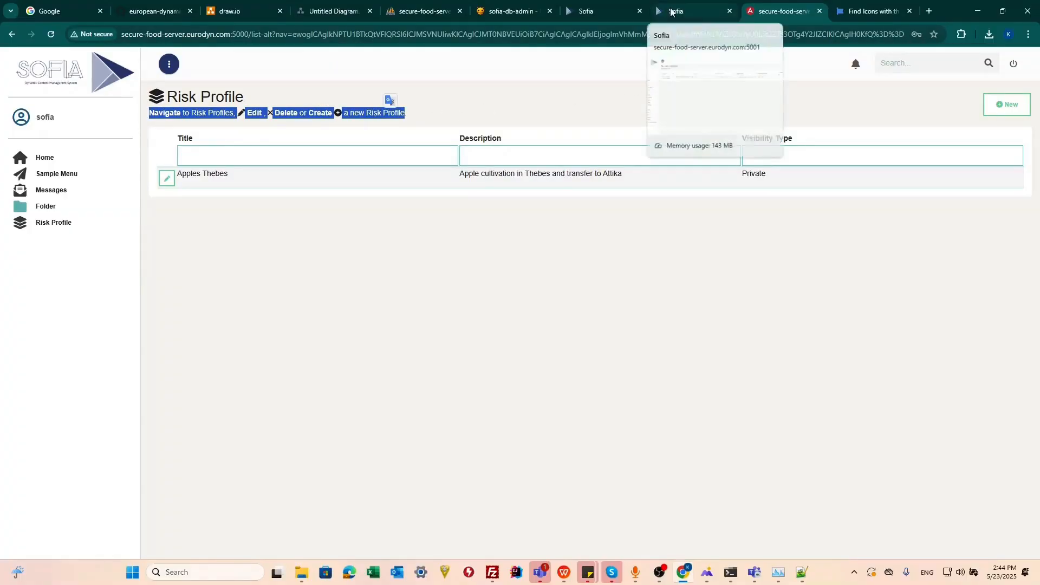
Examine the title, description and icon header labels in the Risk Profile list's settings and compare them with the dashboard header.
{"action": "left_click", "coordinate": [671, 11]}
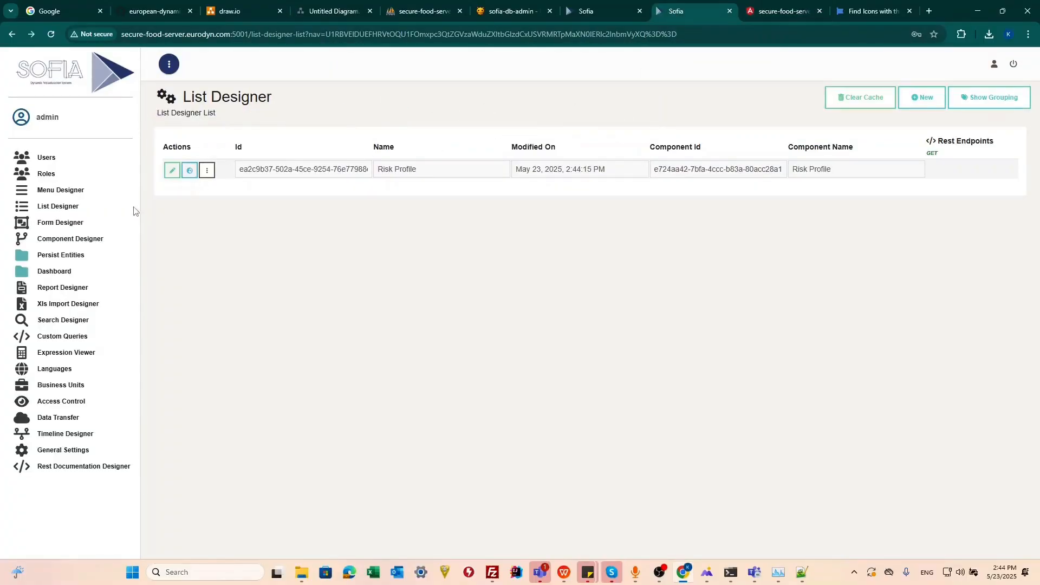
{"action": "left_click", "coordinate": [172, 170]}
{"action": "scroll", "coordinate": [220, 202], "scroll_direction": "down", "scroll_amount": 6}
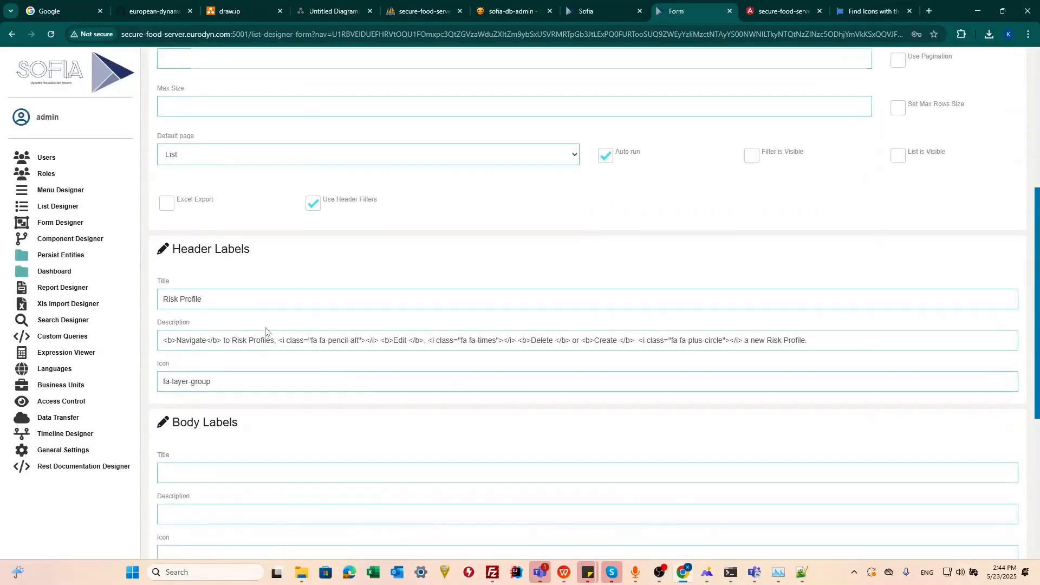
{"action": "triple_click", "coordinate": [242, 289]}
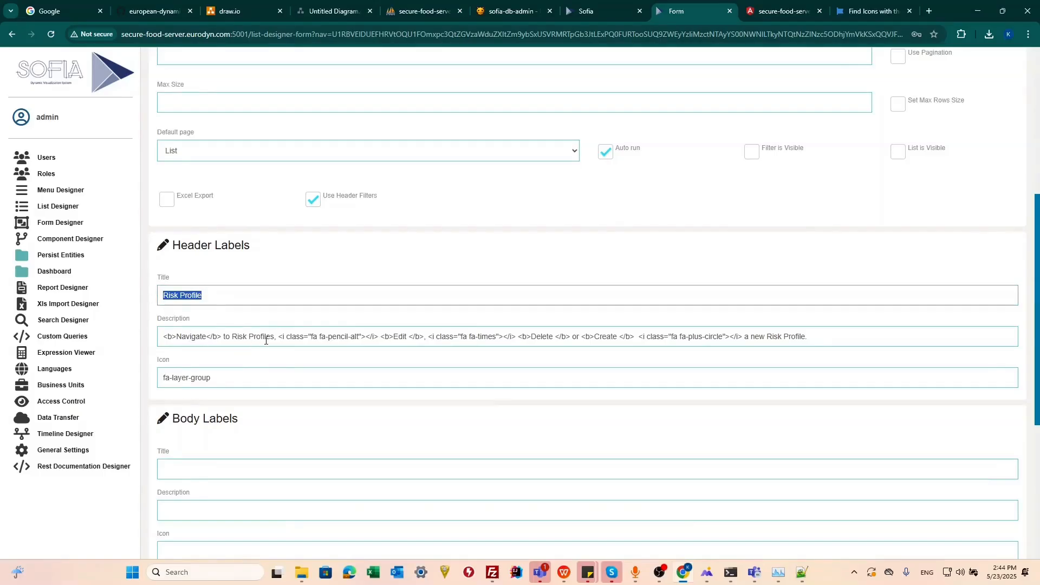
{"action": "triple_click", "coordinate": [290, 374]}
{"action": "left_click", "coordinate": [780, 11]}
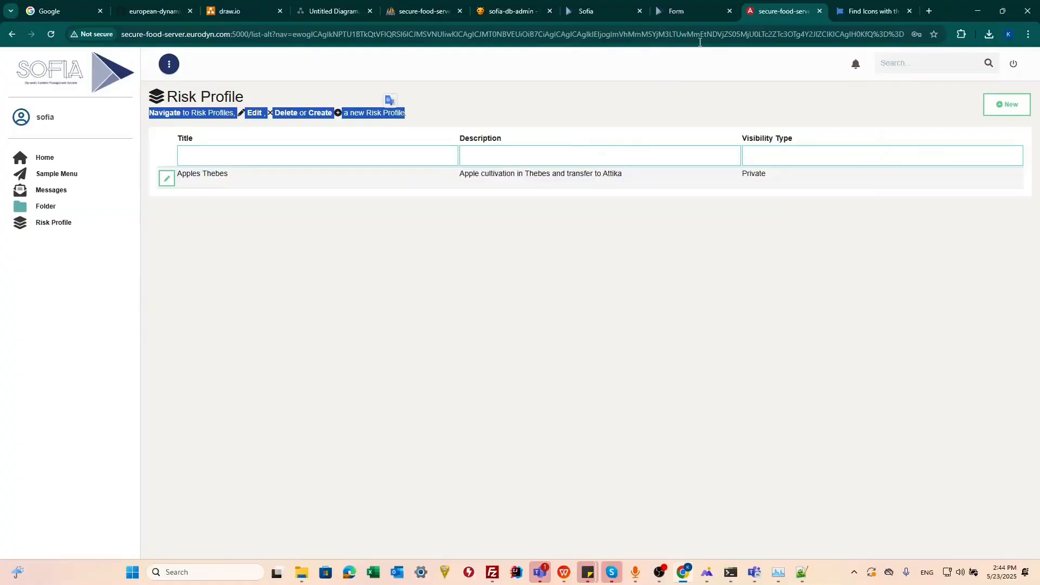
{"action": "left_click", "coordinate": [490, 114]}
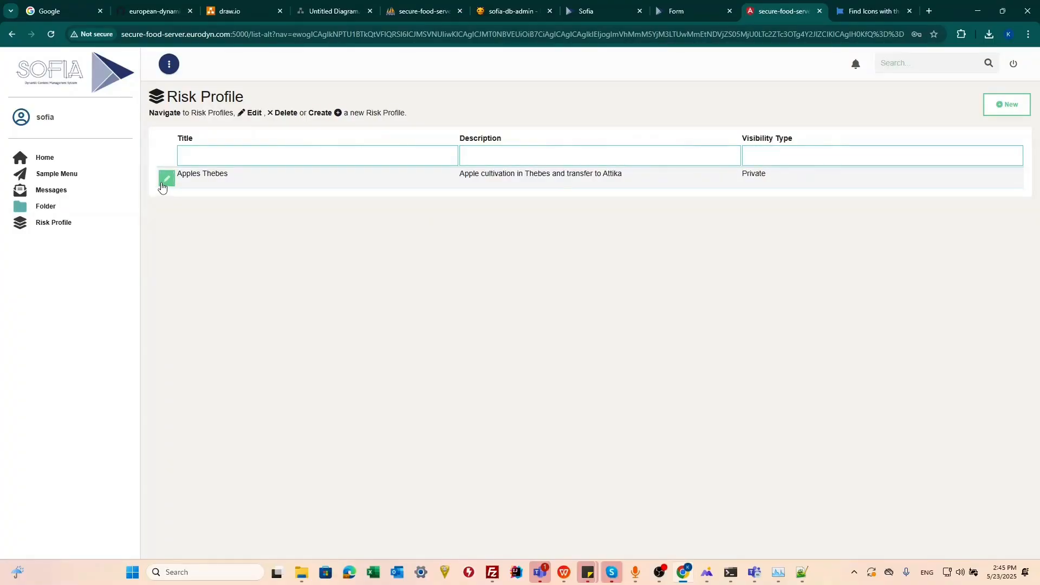
Try to open the form for a new risk profile from the dashboard list, and return to the list.
{"action": "left_click", "coordinate": [1000, 108]}
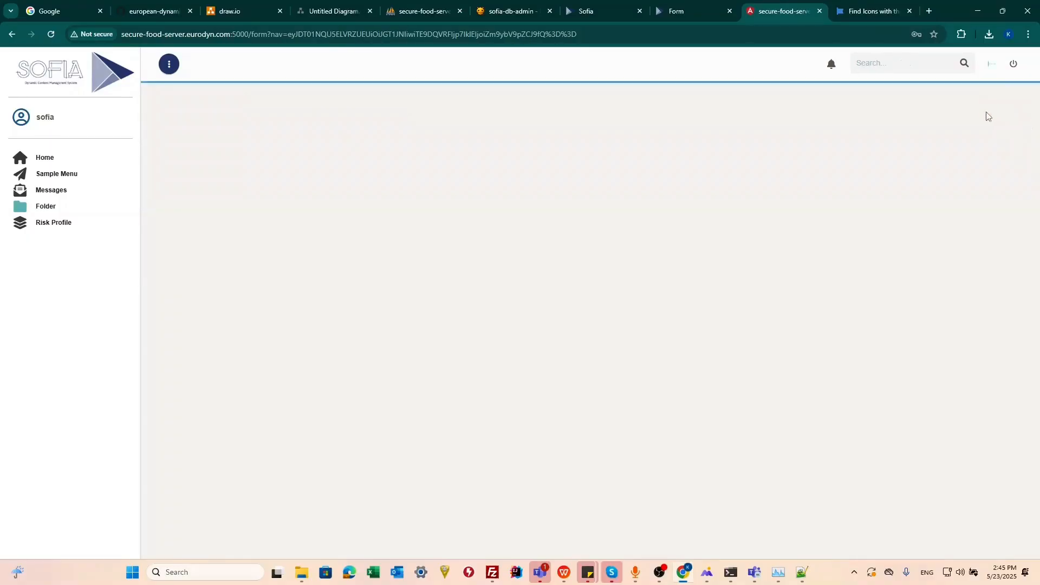
{"action": "left_click", "coordinate": [13, 34]}
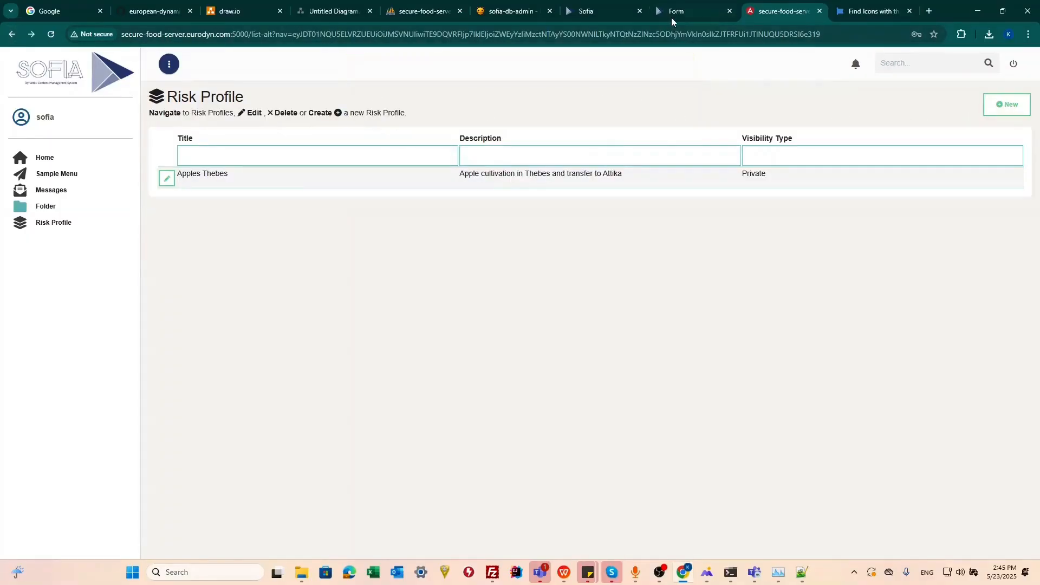
Examine the New action button's definition in the Risk Profile list's settings in the List Designer.
{"action": "left_click", "coordinate": [671, 18]}
{"action": "scroll", "coordinate": [508, 243], "scroll_direction": "down", "scroll_amount": 5}
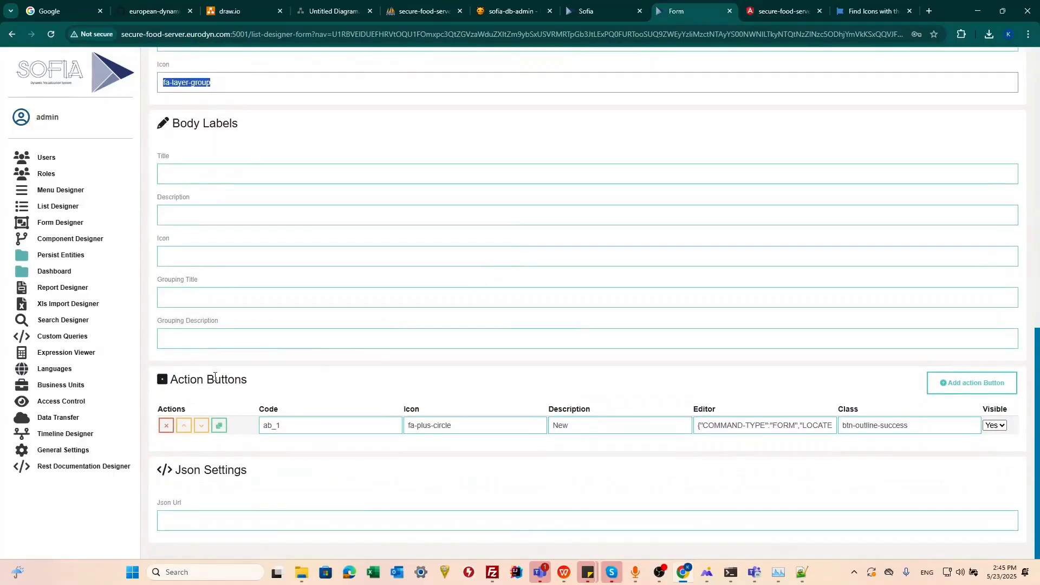
{"action": "scroll", "coordinate": [388, 209], "scroll_direction": "up", "scroll_amount": 7}
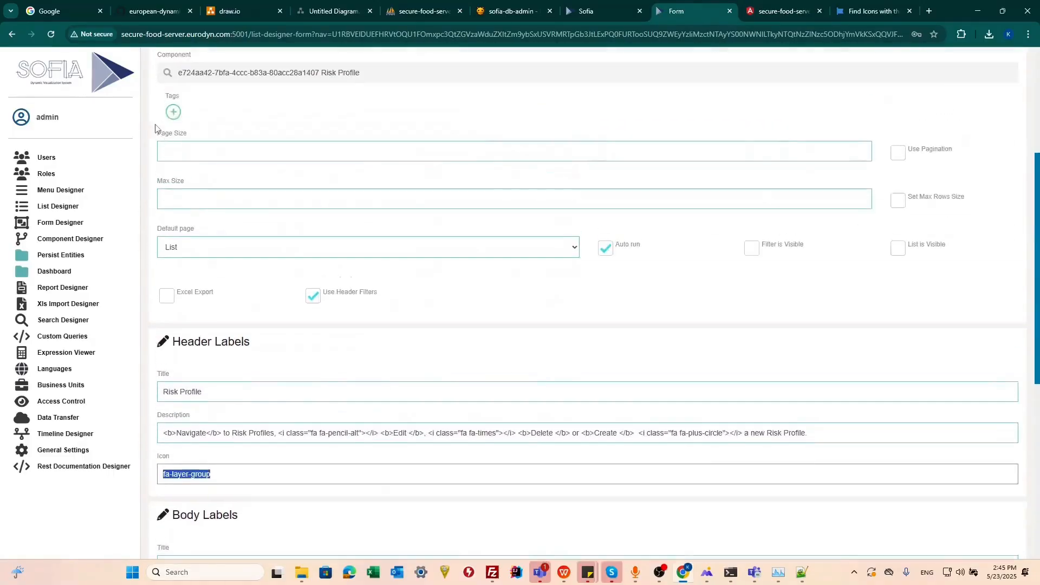
{"action": "scroll", "coordinate": [155, 129], "scroll_direction": "up", "scroll_amount": 4}
{"action": "scroll", "coordinate": [275, 267], "scroll_direction": "down", "scroll_amount": 4}
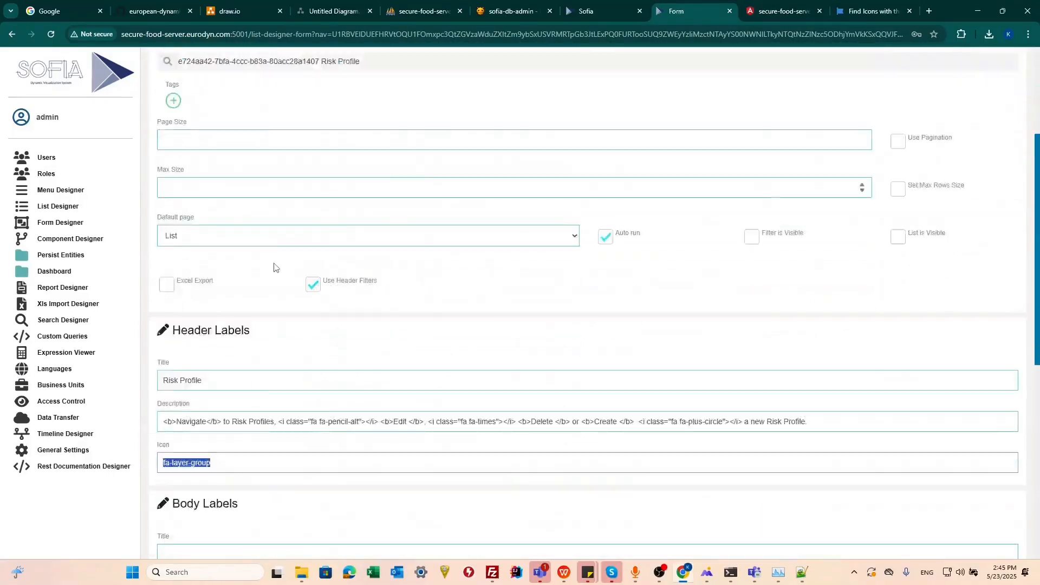
{"action": "scroll", "coordinate": [274, 267], "scroll_direction": "down", "scroll_amount": 7}
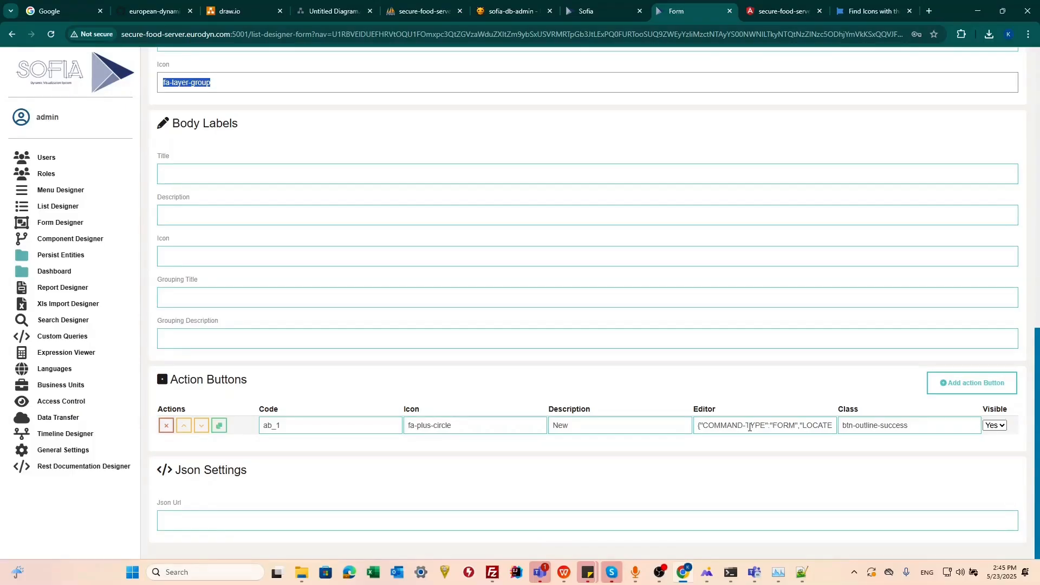
{"action": "scroll", "coordinate": [478, 339], "scroll_direction": "up", "scroll_amount": 14}
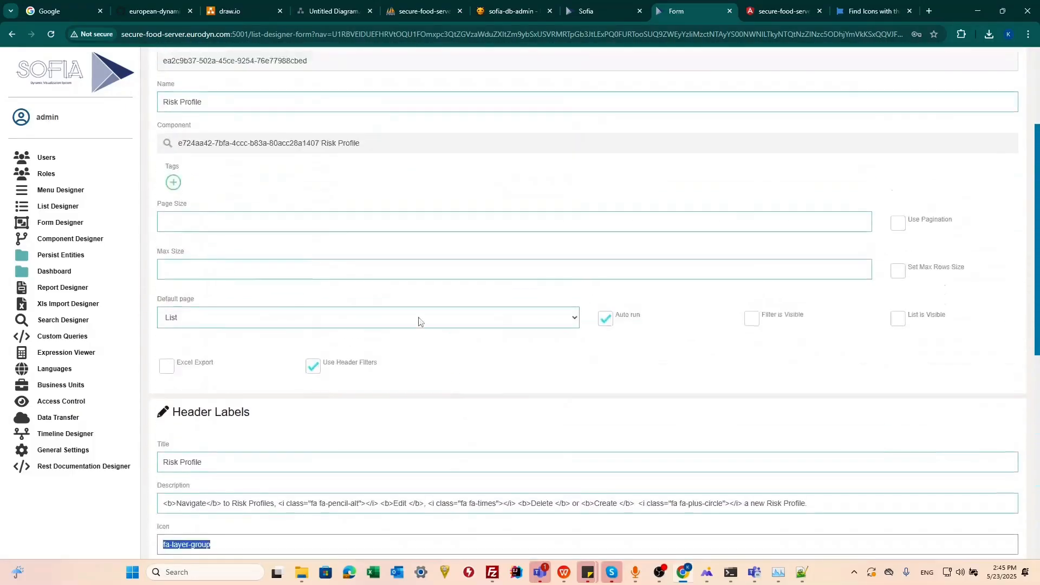
Examine the row-level Edit action button in the Risk Profile list's design and return to the dashboard list.
{"action": "left_click", "coordinate": [237, 140]}
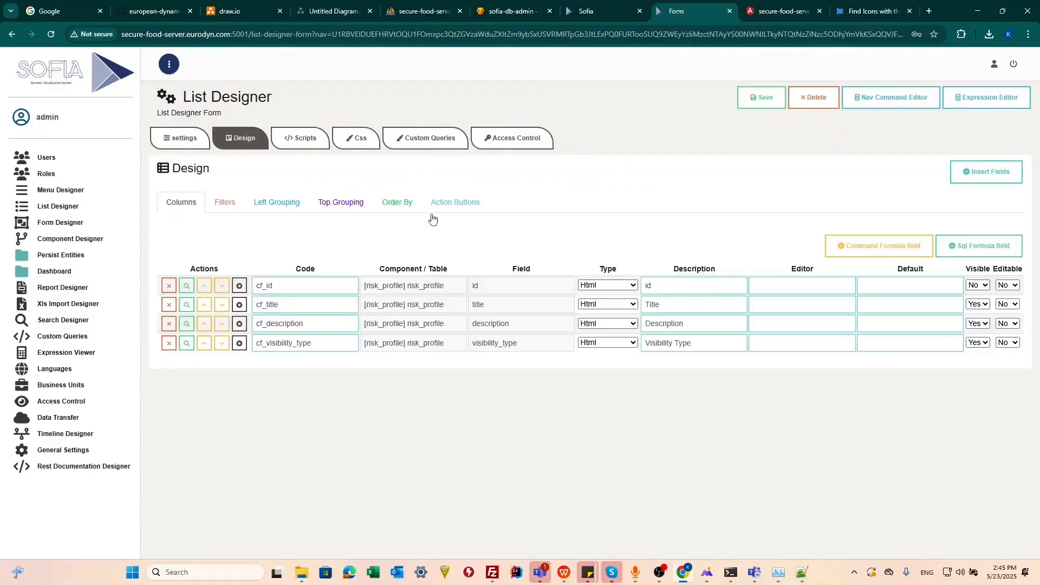
{"action": "left_click", "coordinate": [454, 204]}
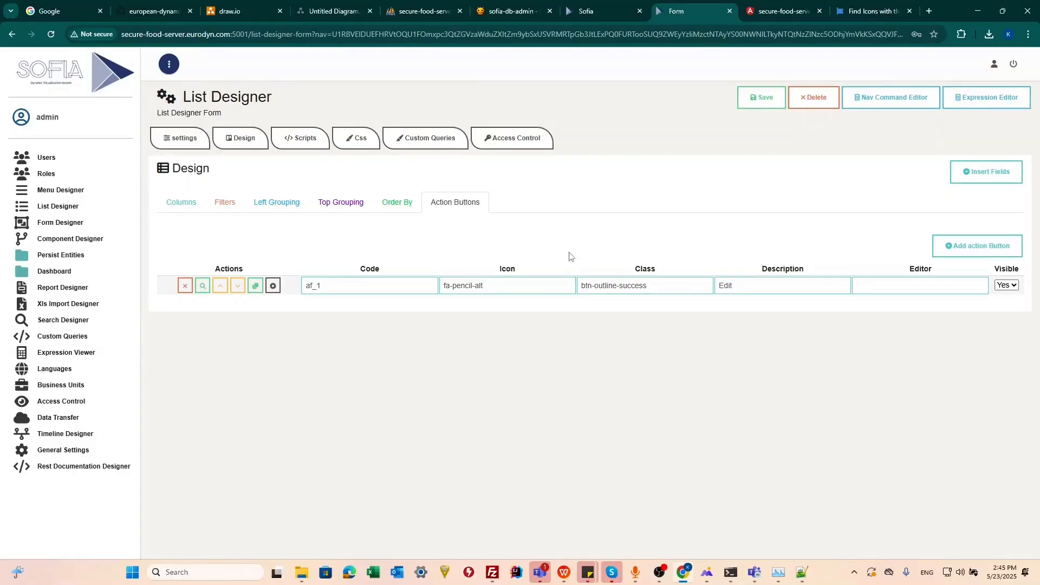
{"action": "left_click", "coordinate": [784, 12]}
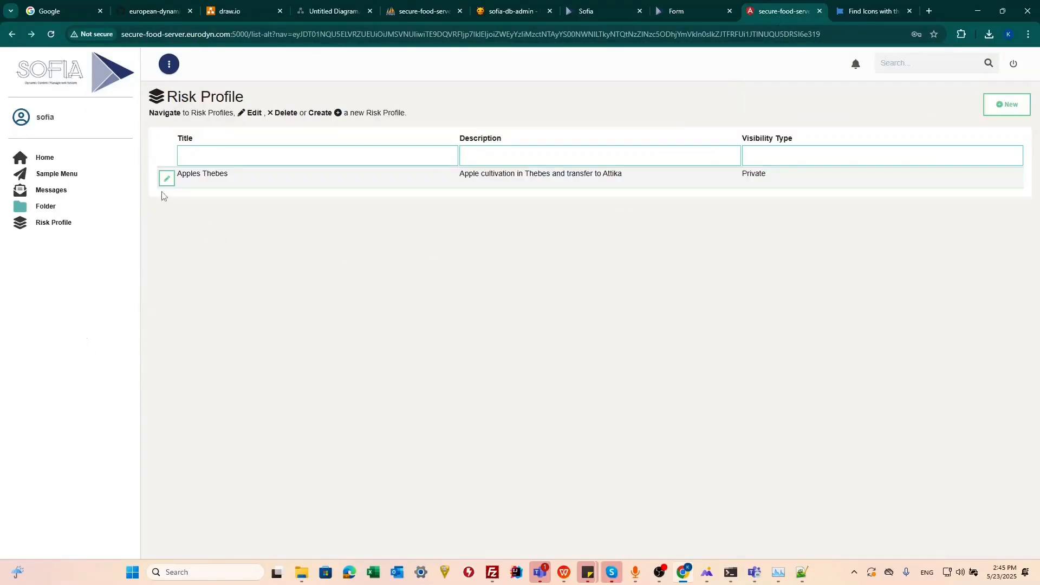